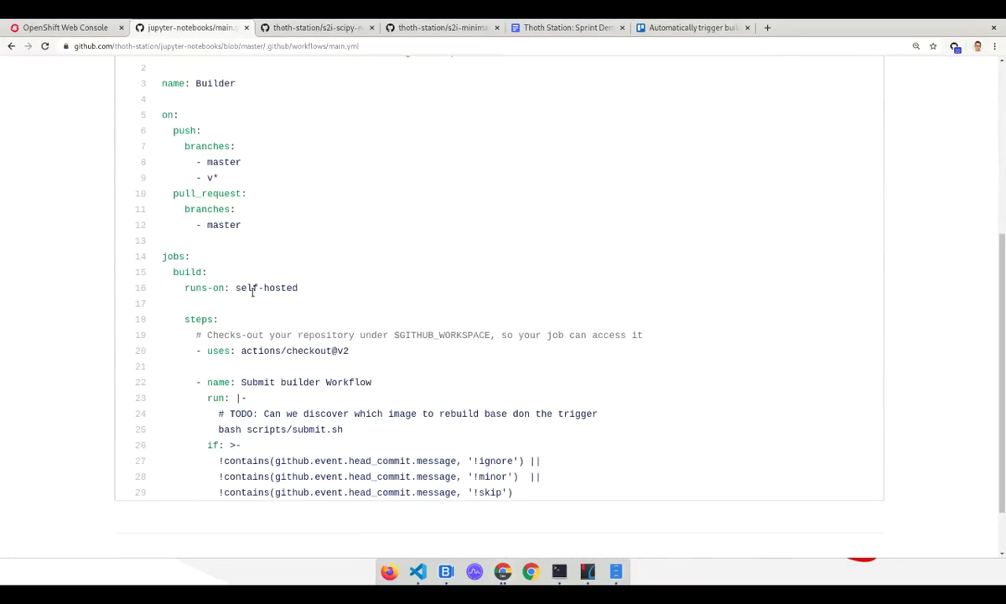
Examine the workflow's self-hosted runner setting and open the log of the jupyter-notebooks-github-actions-runner deployment in the OpenShift console.
left_click_drag(237, 287, 299, 288)
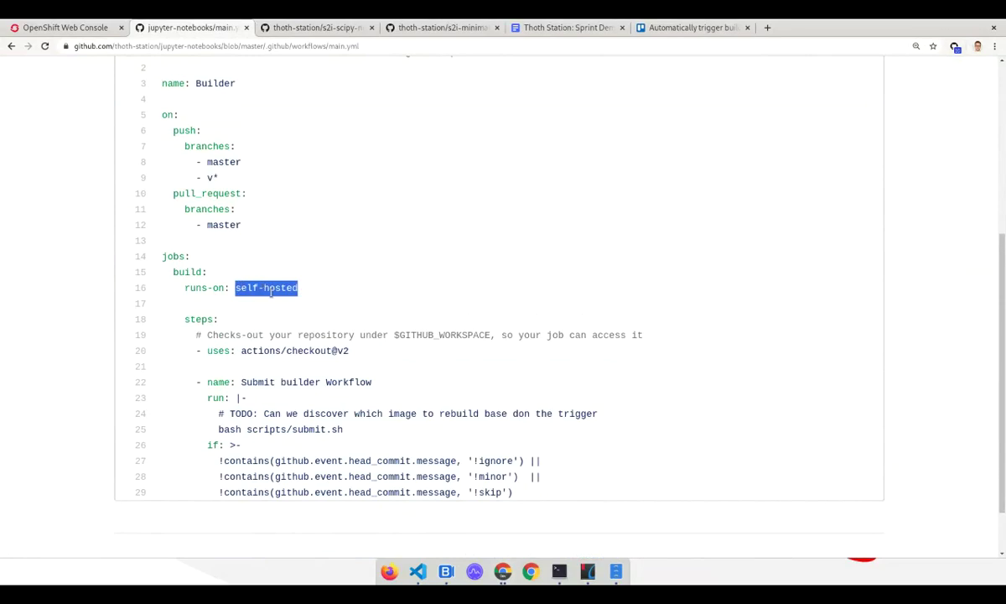
left_click(299, 280)
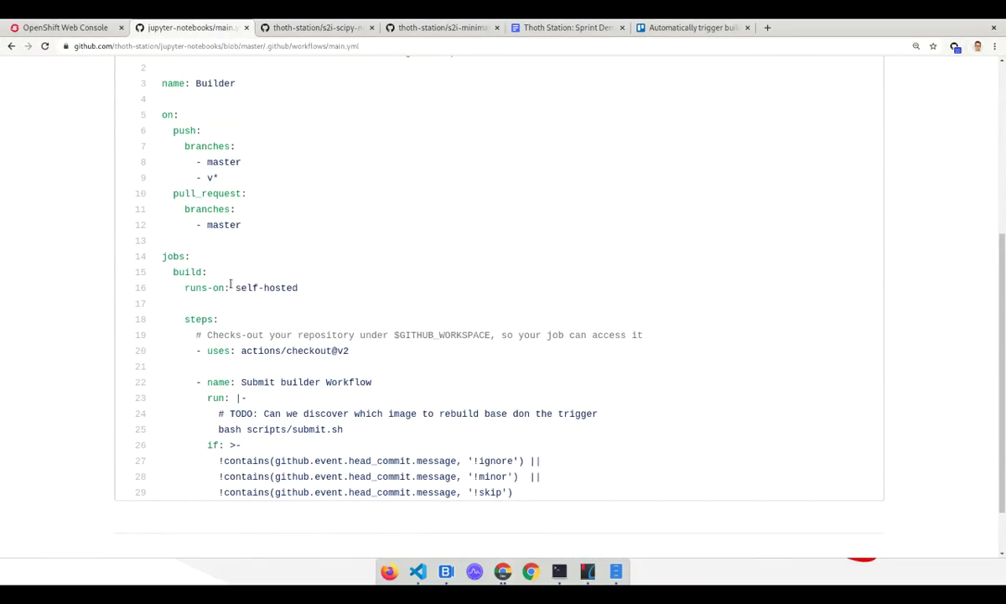
left_click(88, 31)
left_click(44, 130)
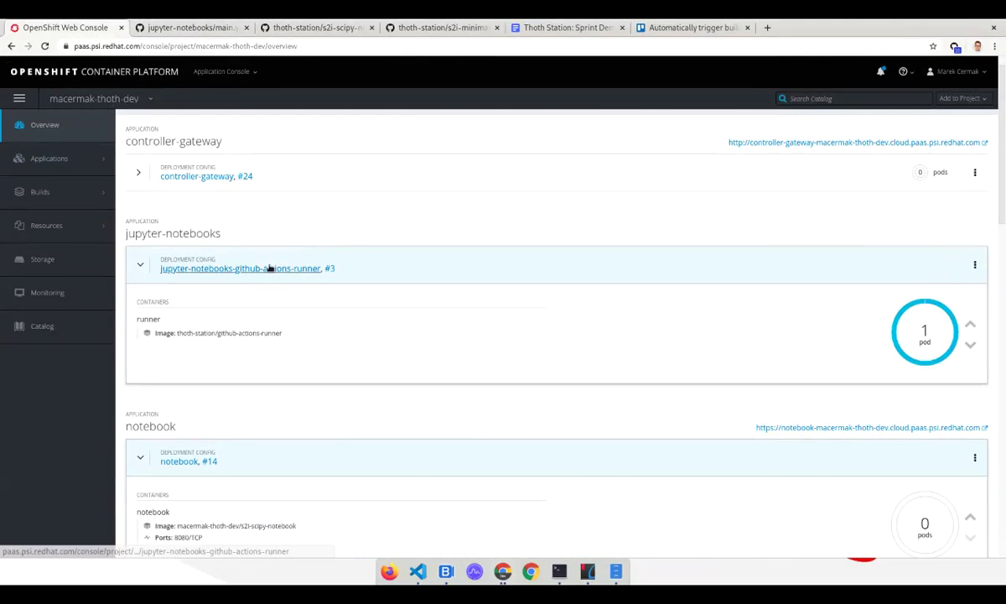
left_click(162, 270)
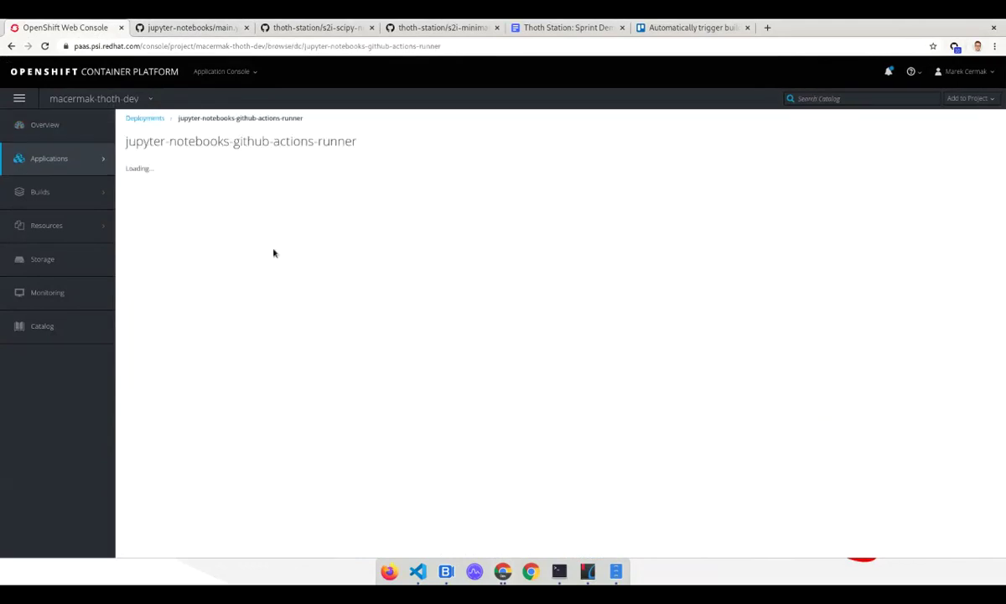
left_click(973, 143)
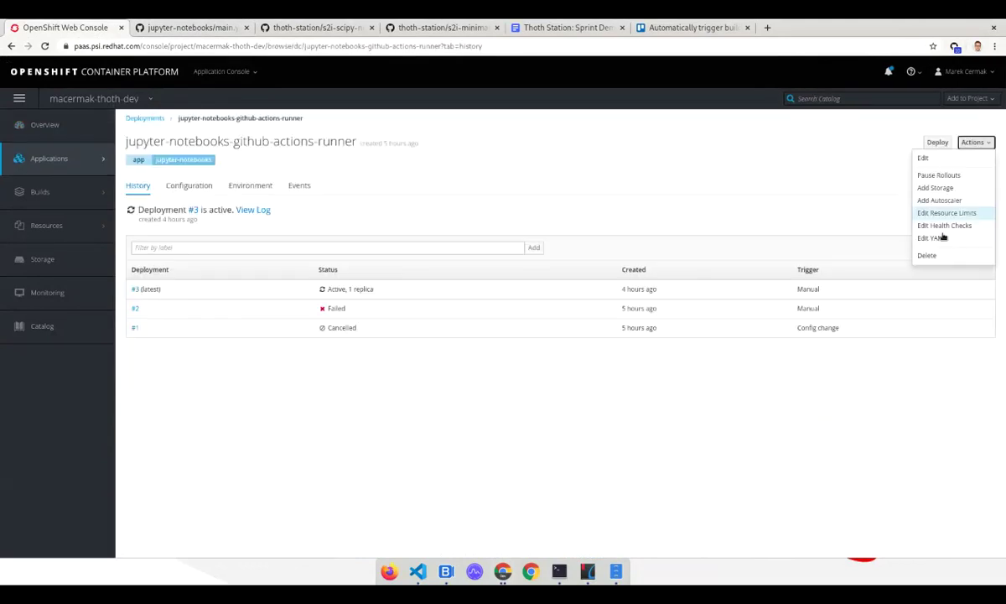
left_click(249, 209)
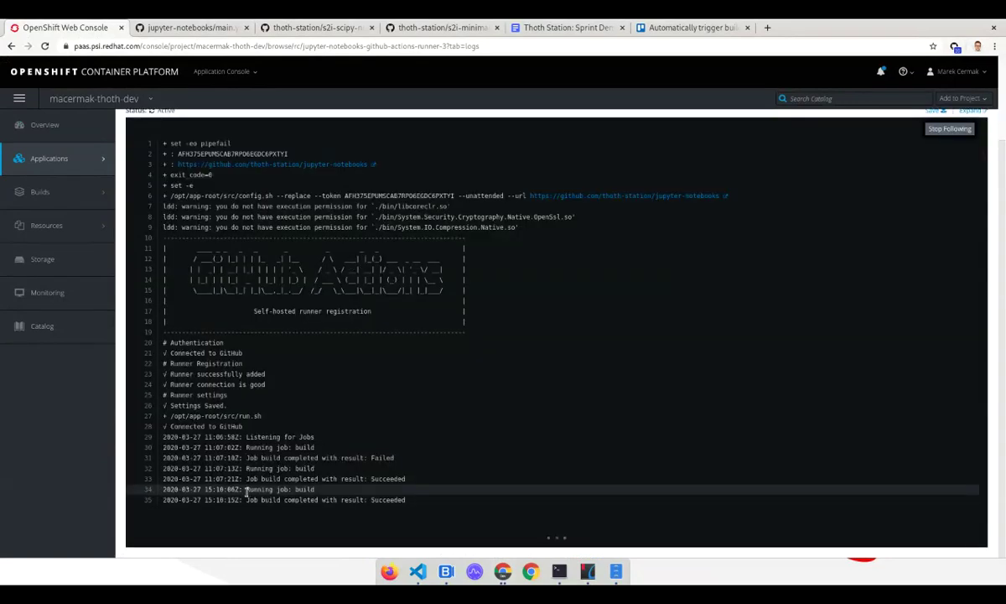
Compare the latest build job in the runner log with the build job and scripts/submit.sh call in main.yml.
left_click_drag(246, 492, 315, 490)
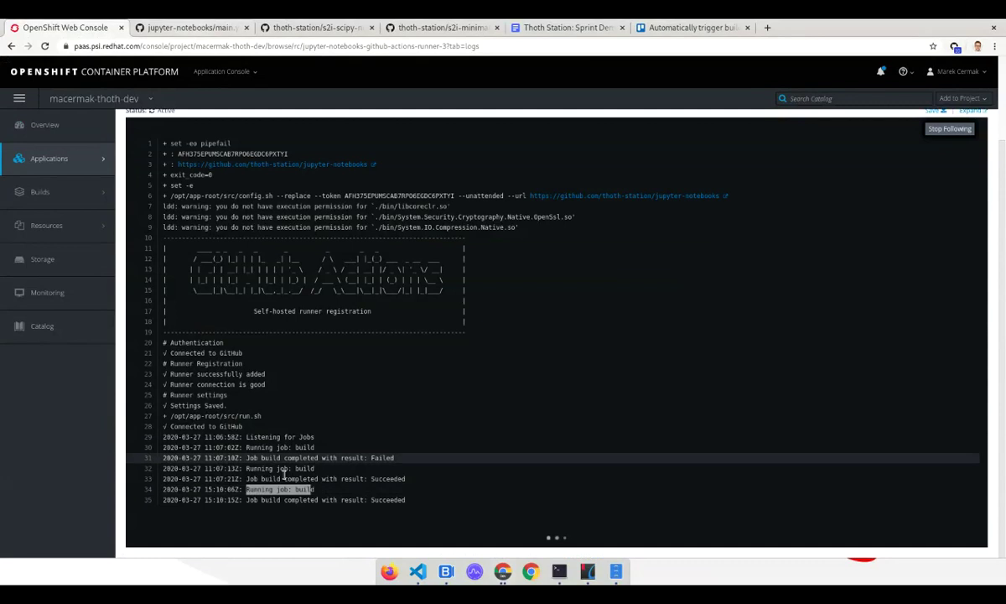
double_click(304, 490)
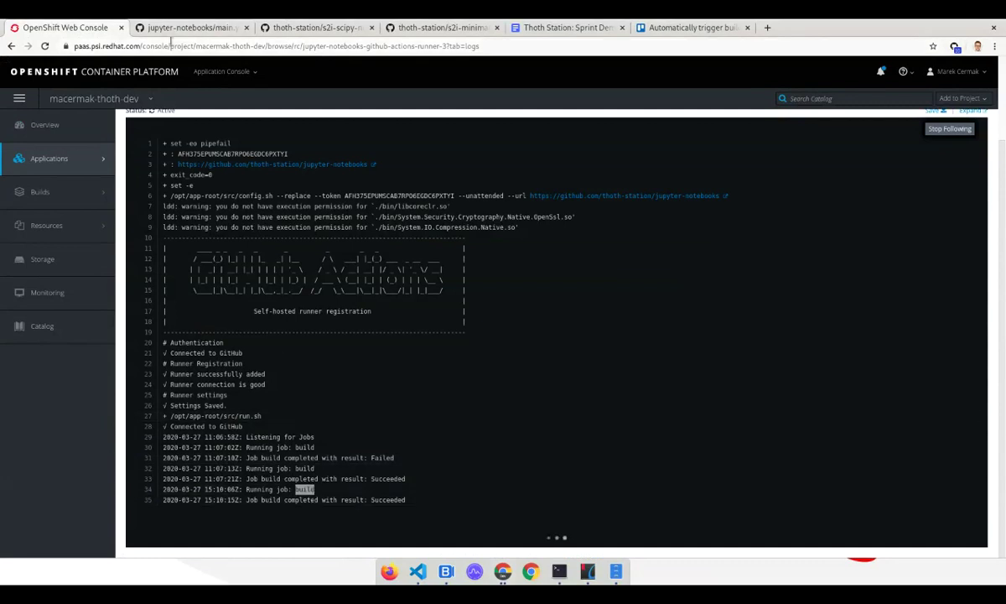
left_click(172, 30)
double_click(186, 272)
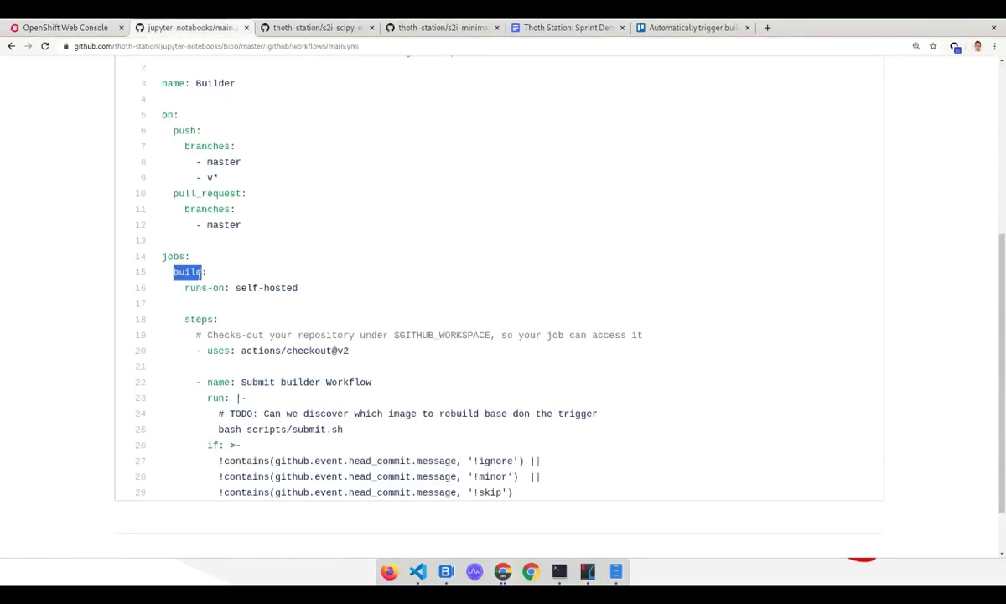
left_click_drag(201, 272, 208, 271)
left_click_drag(246, 428, 359, 434)
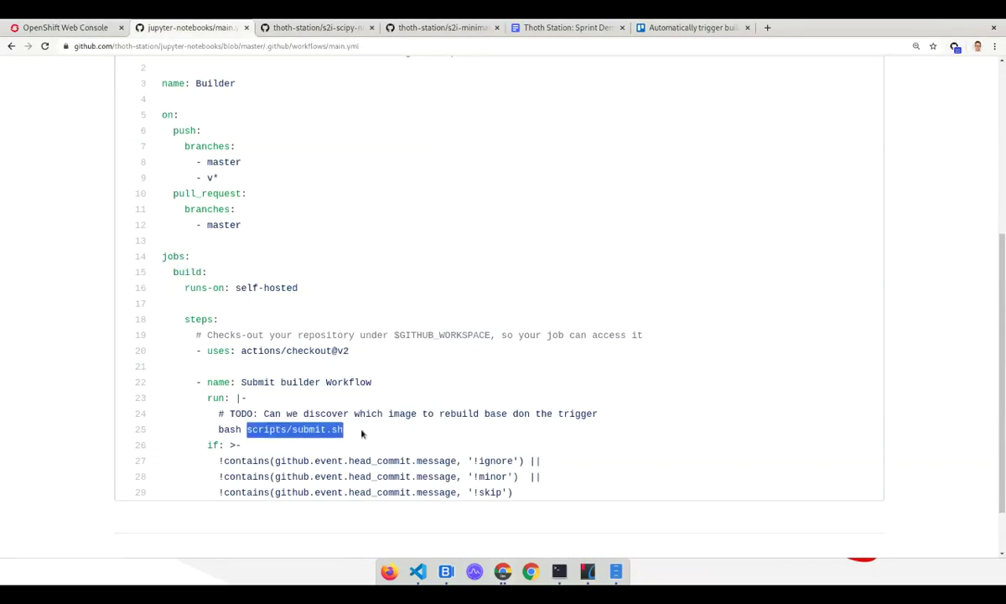
left_click(362, 434)
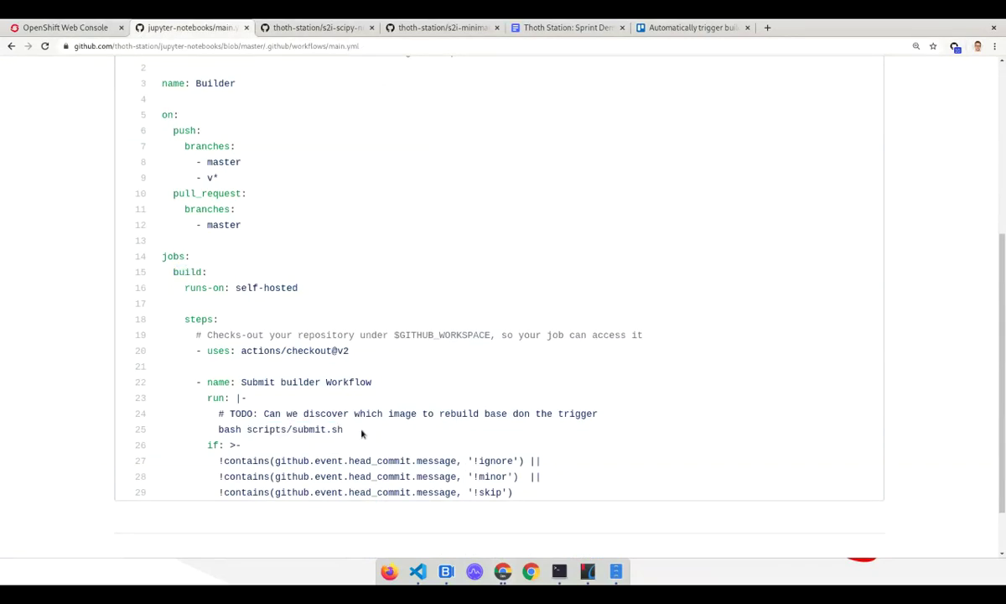
List the project's pods in OpenShift and examine the s2i minimal, scipy and tensorflow notebook build pods.
left_click(95, 26)
mouse_move(100, 159)
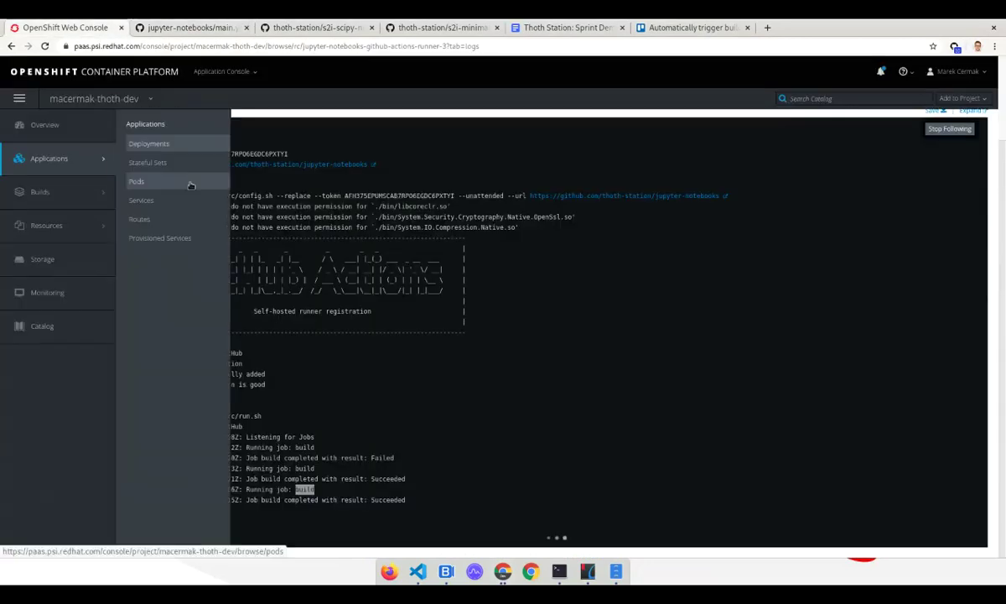
left_click(190, 185)
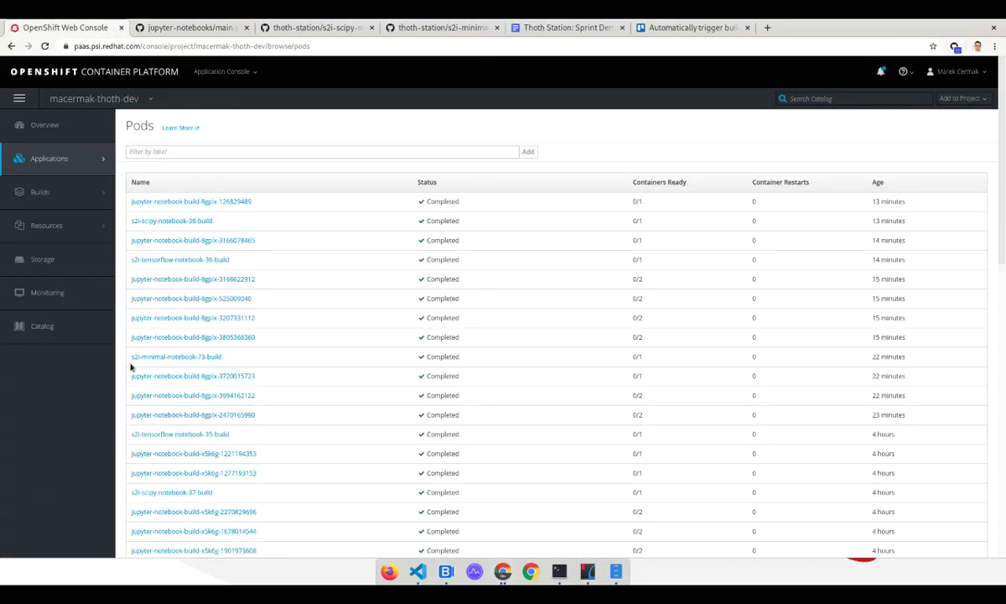
left_click_drag(128, 357, 223, 358)
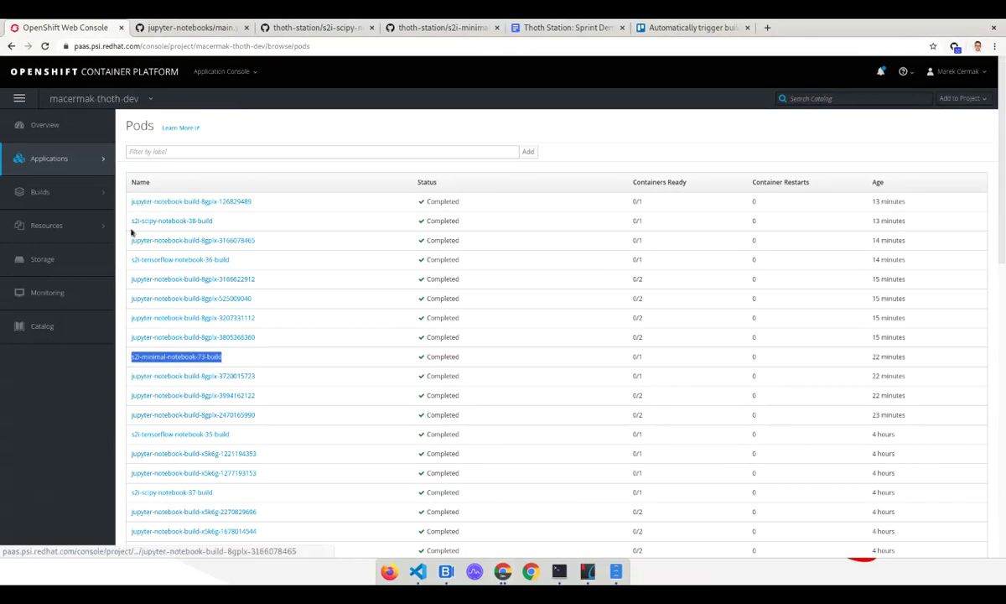
left_click_drag(130, 221, 217, 223)
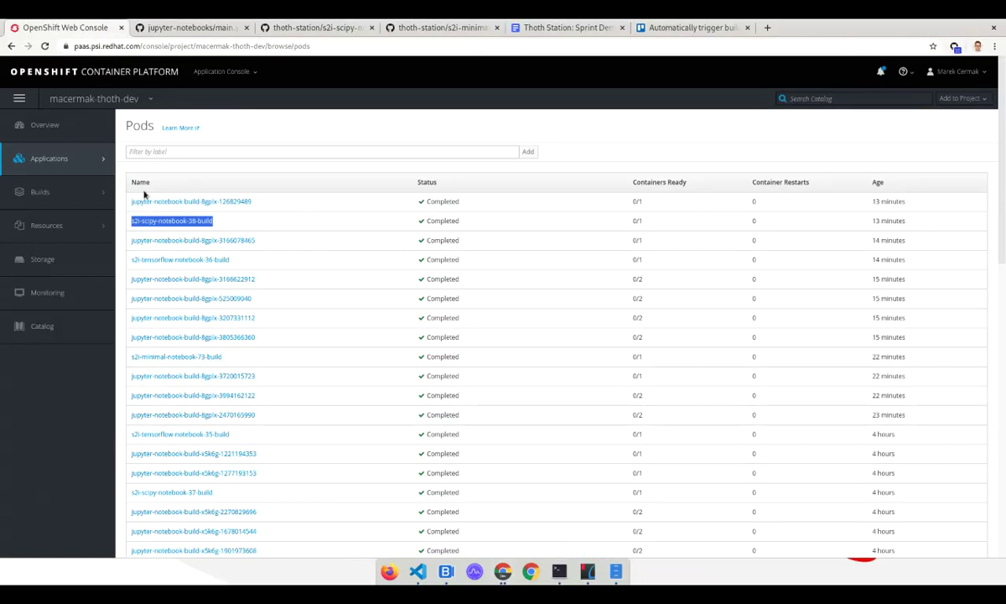
left_click_drag(130, 437, 230, 435)
left_click(291, 428)
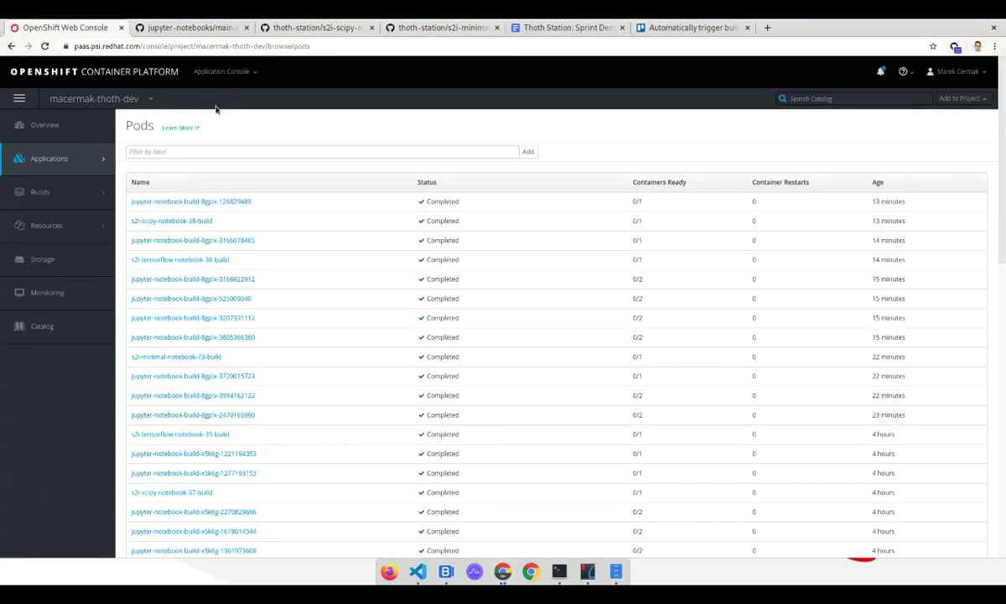
Open the "Automatic update of s2i-tensorflow-notebook" pull request in the jupyter-notebooks repository and review its conversation.
key("ctrl+Tab")
scroll(301, 203, "up", 5)
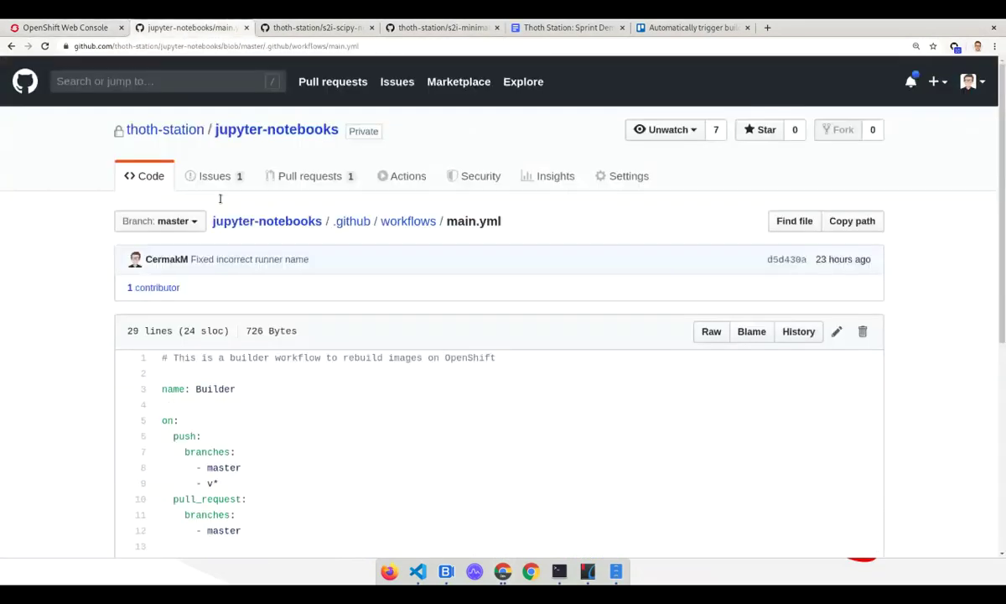
key("ctrl+minus")
left_click(342, 157)
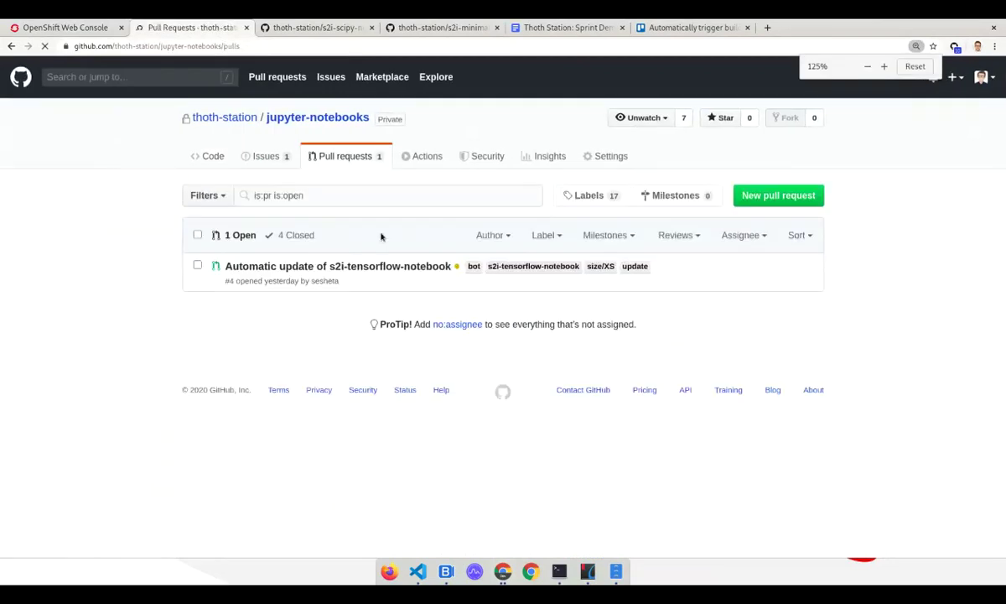
mouse_move(335, 267)
left_click(370, 267)
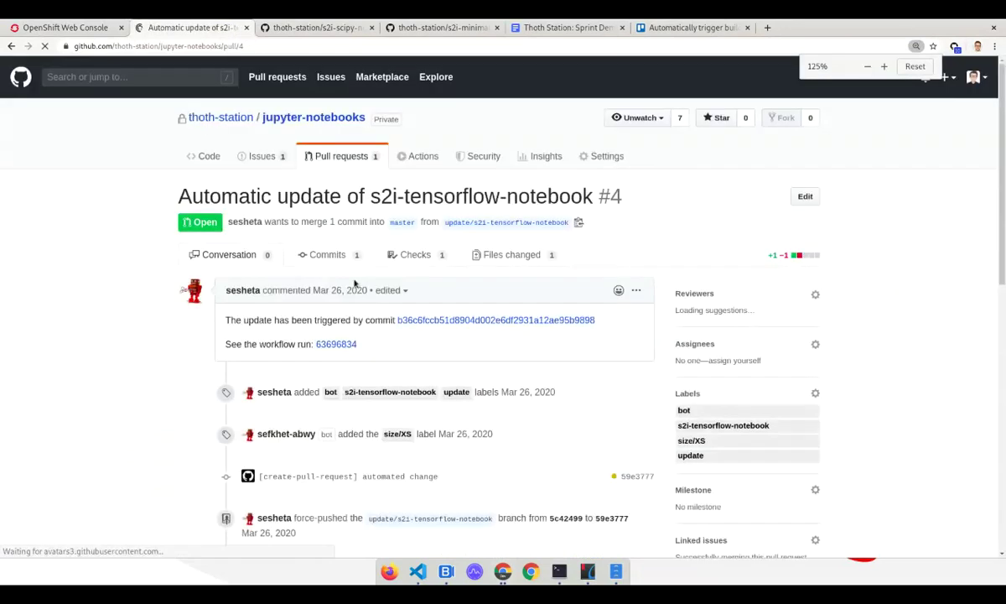
scroll(361, 277, "down", 2)
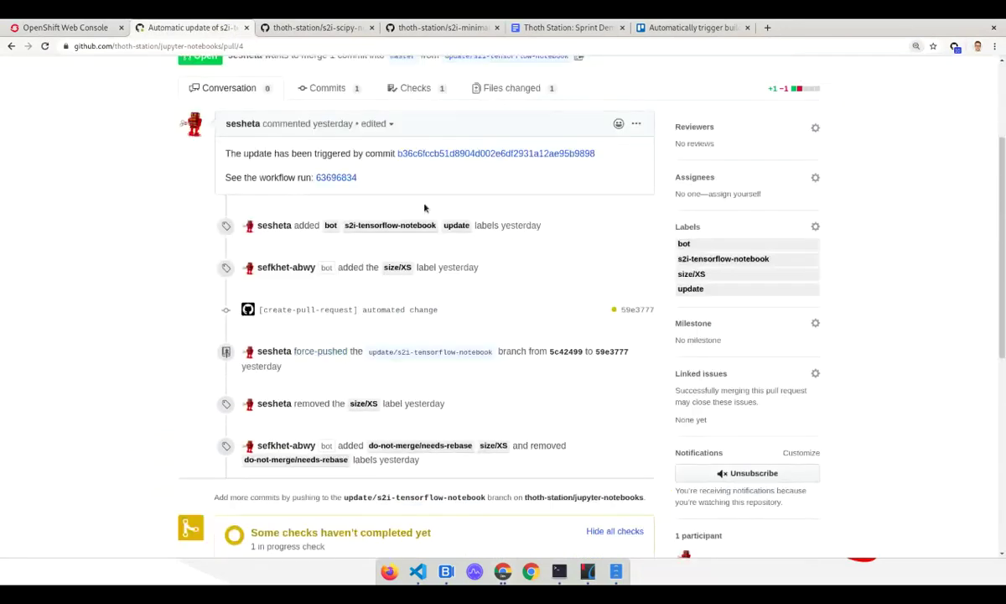
scroll(425, 208, "up", 1)
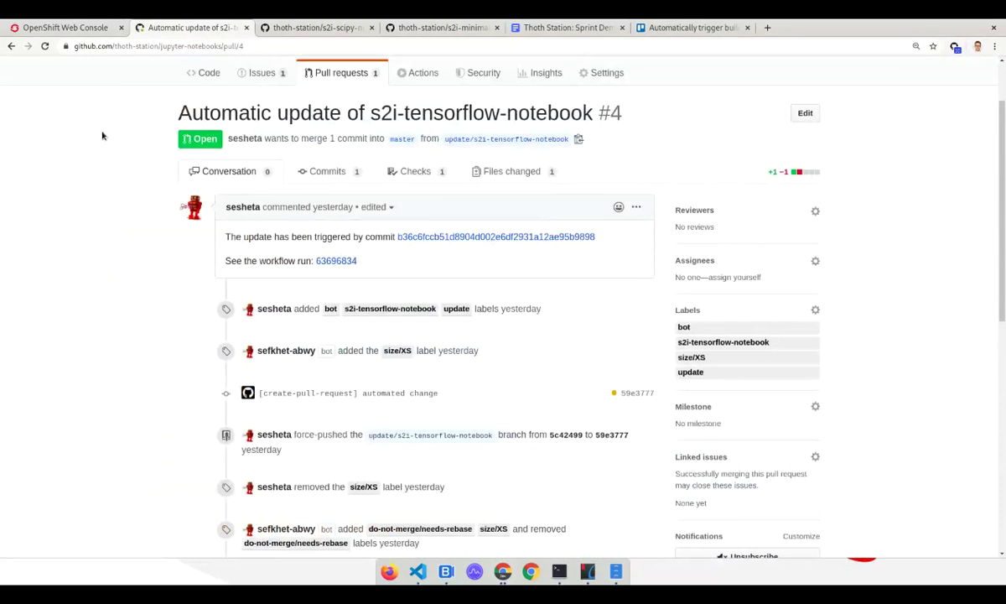
Switch to the terminal and open README.md from the s2i-scipy-notebook directory in Vim.
key("F12")
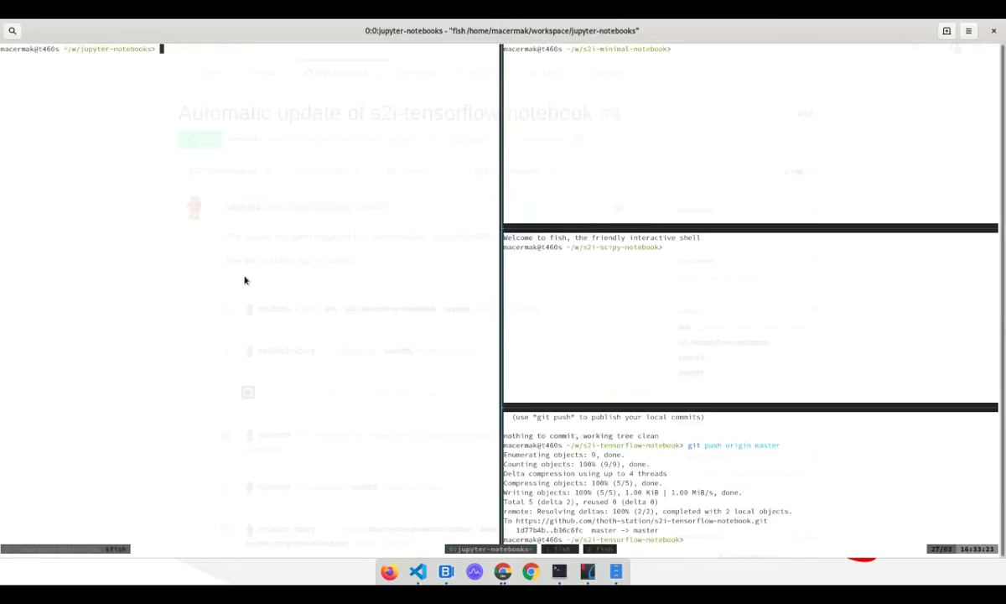
left_click(691, 339)
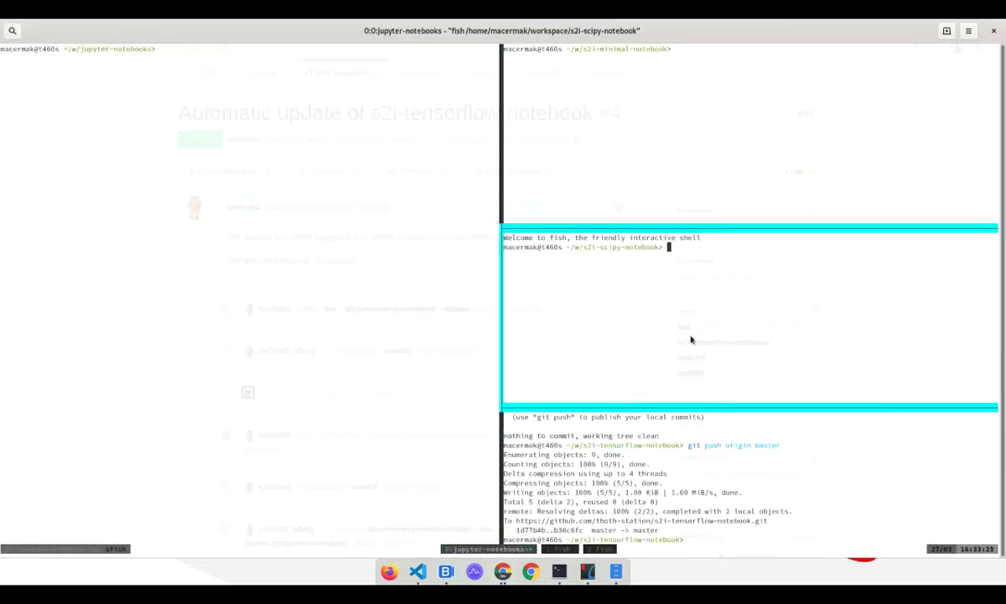
type("vim readme.md")
key("Return")
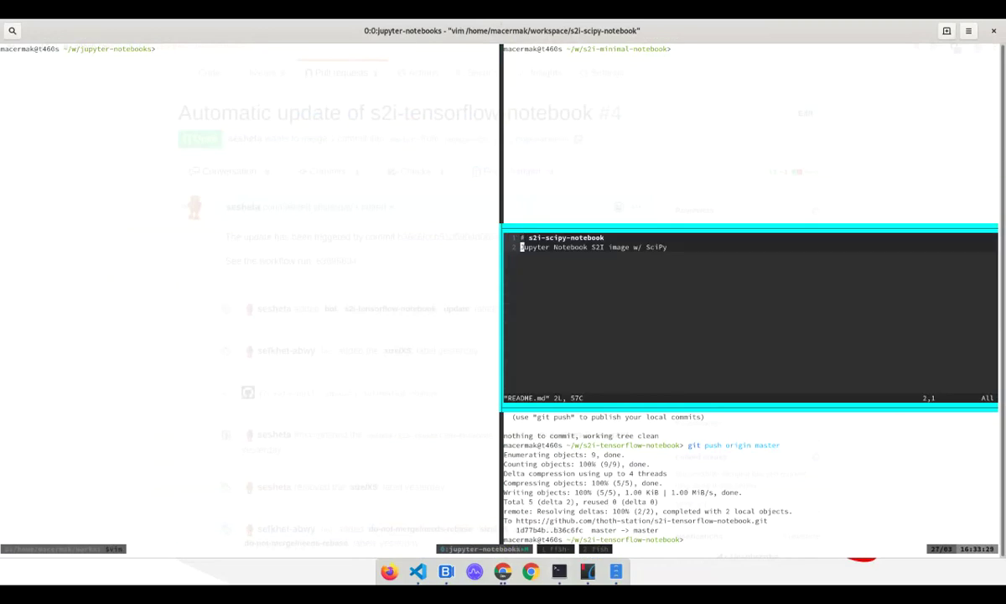
Show the file tree in Vim and widen the s2i-scipy-notebook terminal pane.
key("ctrl+n")
key("ctrl+b")
key("ctrl+Left")
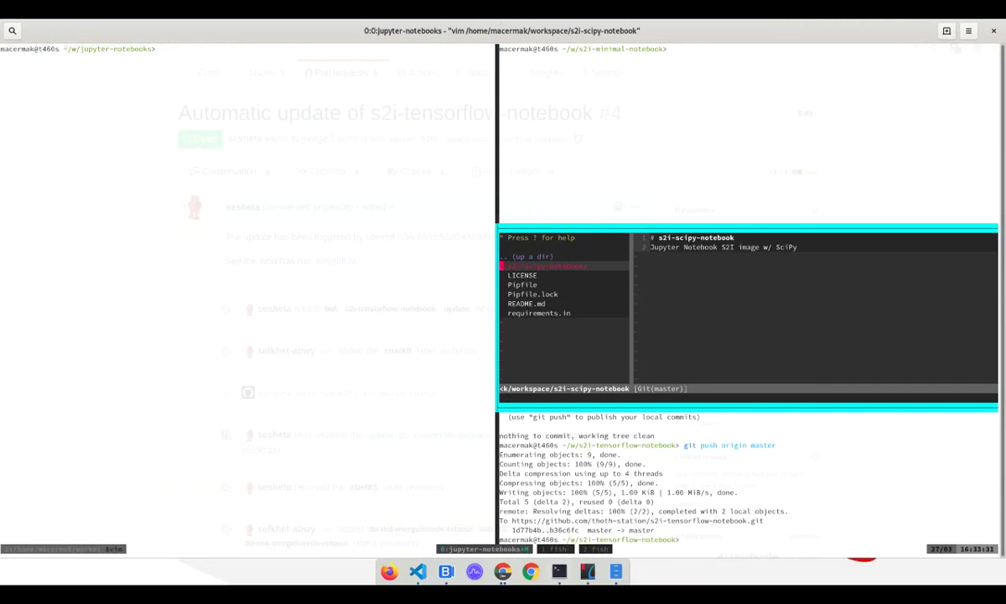
key("ctrl+Left")
key("ctrl+Left")
key("ctrl+Left")
key("ctrl+Left")
key("ctrl+Left")
key("ctrl+Left")
key("ctrl+Left")
key("ctrl+Left")
key("ctrl+Left")
key("ctrl+Left")
key("ctrl+Left")
key("ctrl+Left")
key("ctrl+Left")
key("ctrl+Left")
key("ctrl+Left")
key("ctrl+Left")
key("ctrl+Left")
key("ctrl+Left")
key("ctrl+Left")
key("ctrl+Left")
Open requirements.in from the file tree and copy all of its lines.
key("j")
key("j")
key("j")
key("j")
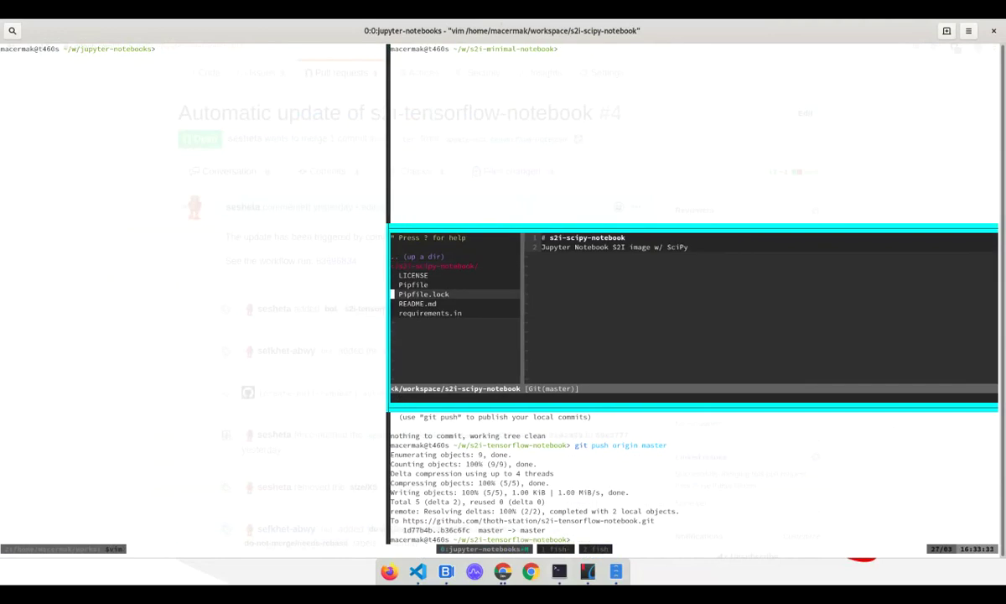
key("j")
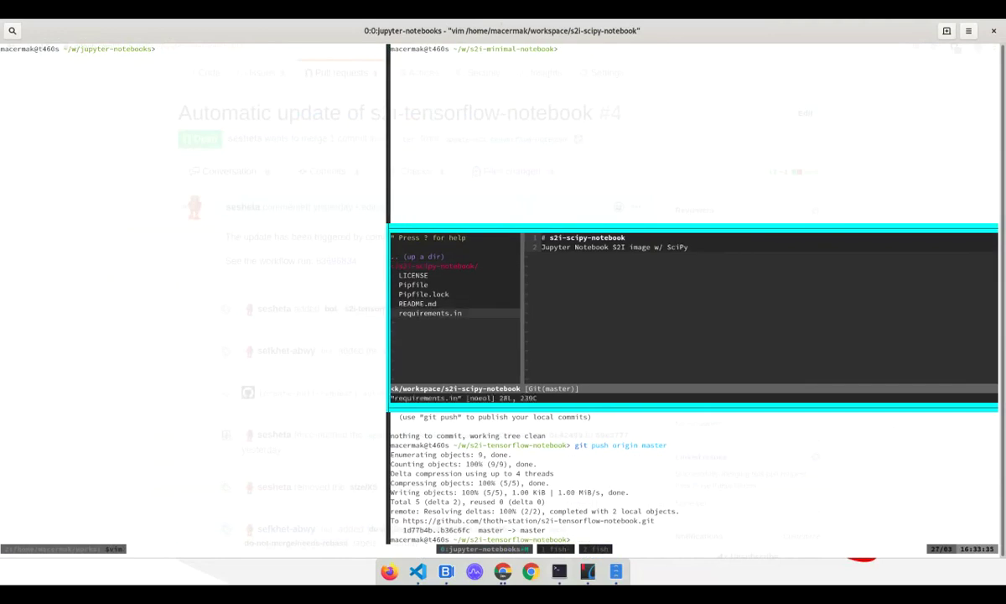
key("V")
key("G")
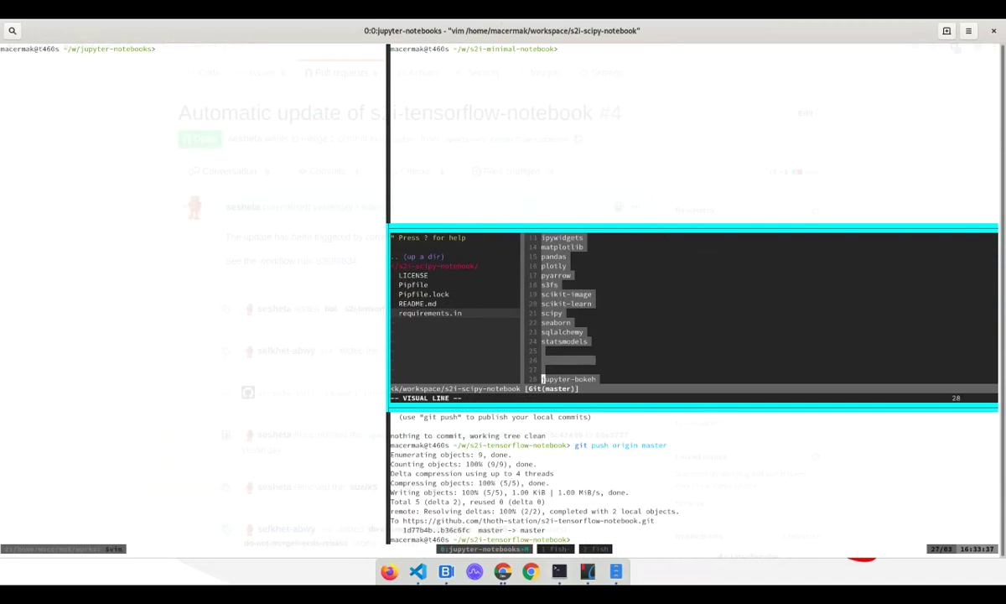
key("y")
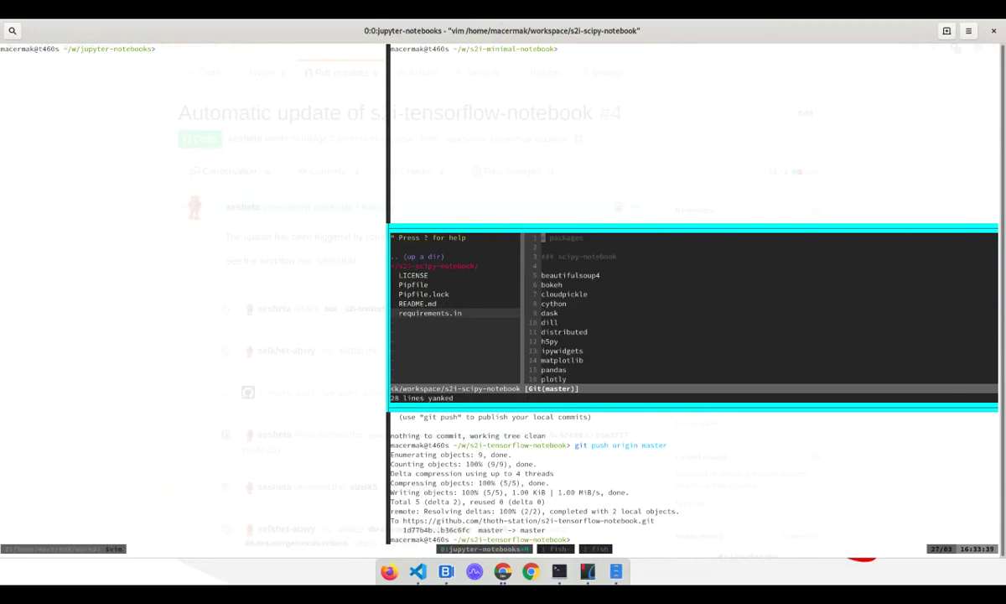
Reopen README.md from the file tree and paste the copied package list below the description line.
key("ctrl+w")
key("h")
key("k")
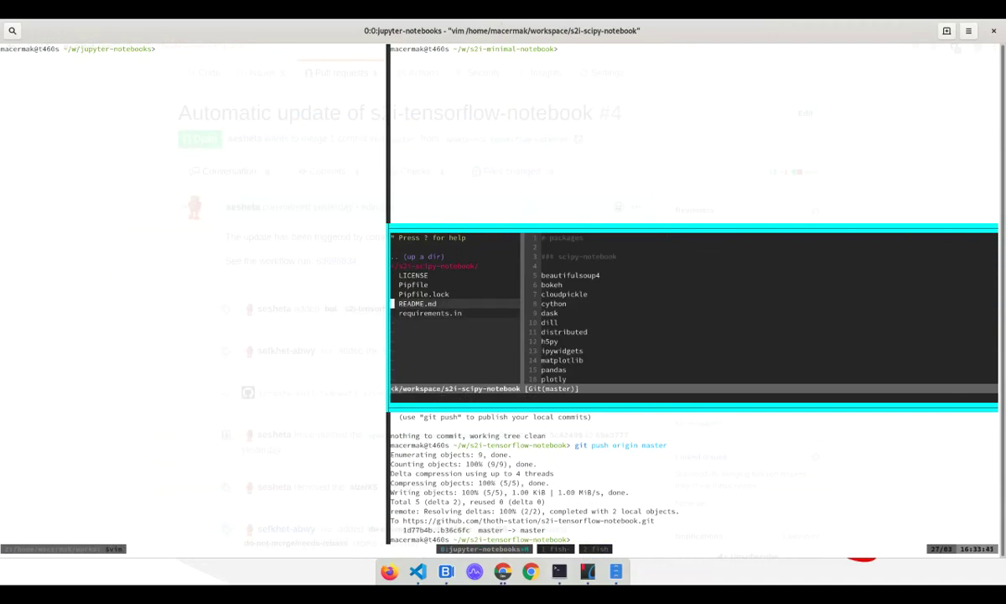
key("Return")
key("p")
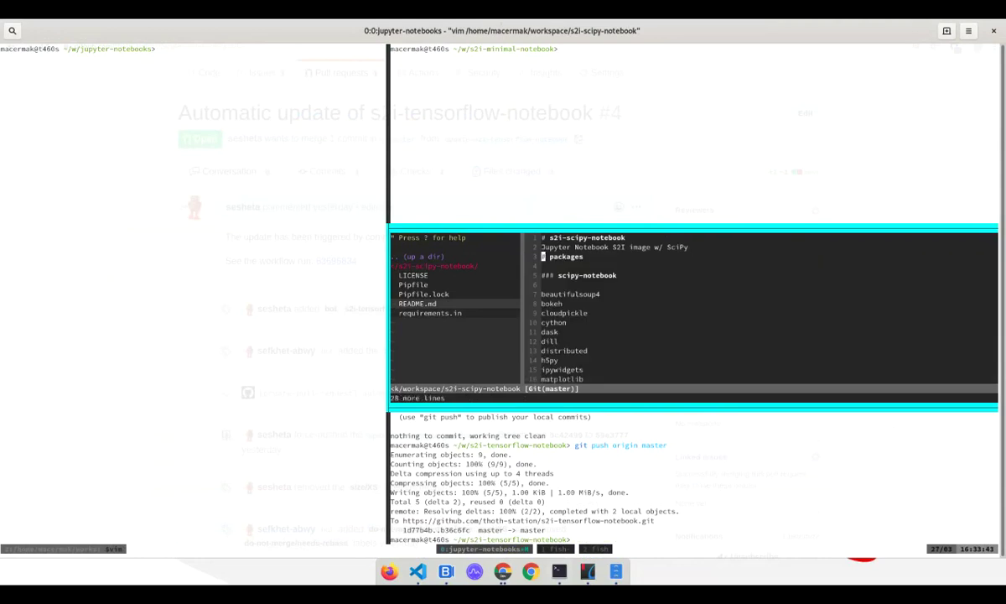
Insert a blank line above the packages heading, then save README.md and quit Vim.
key("shift+o")
key("Escape")
type(":wq")
key("Return")
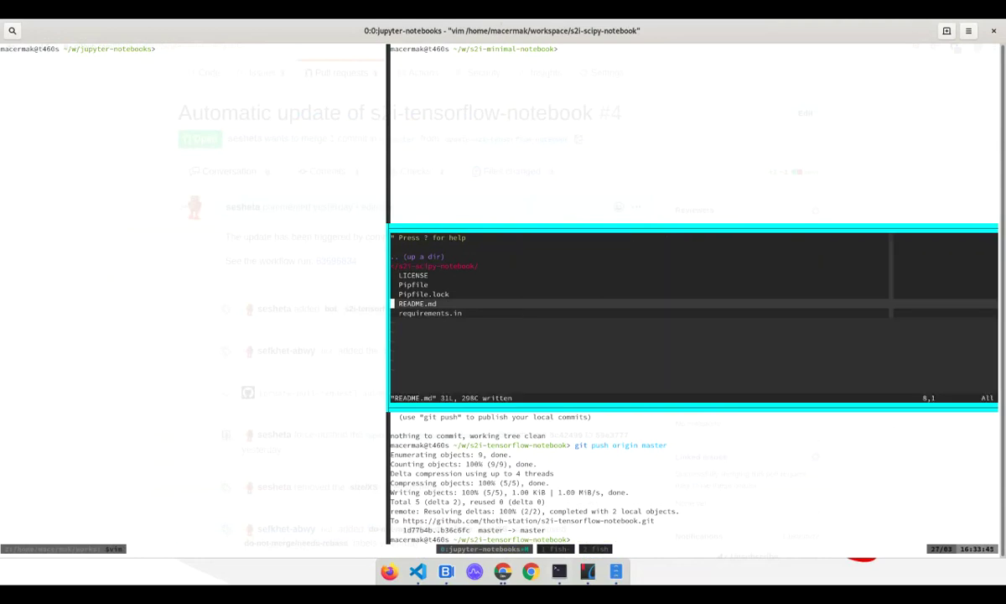
type(":wq")
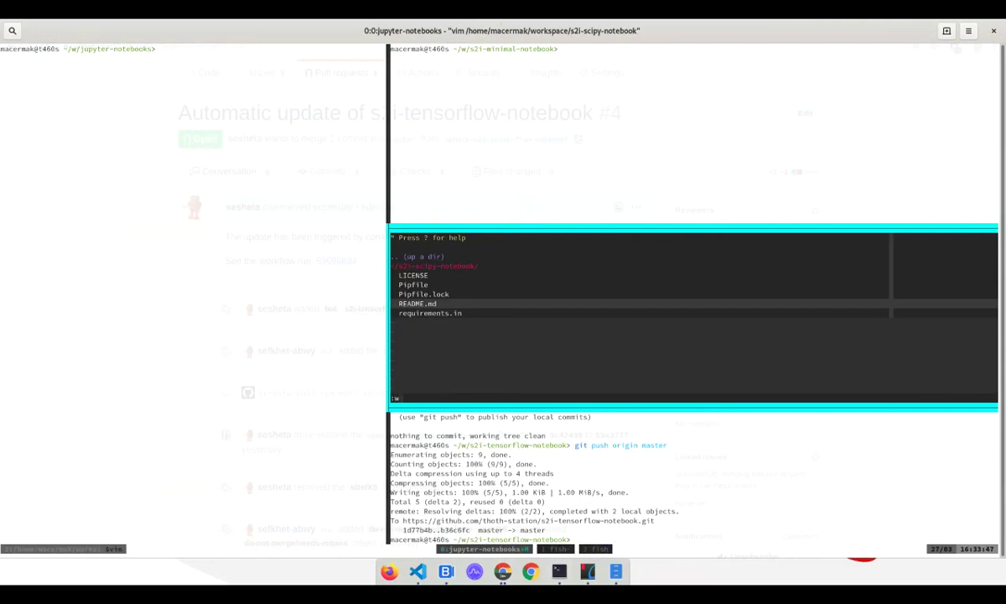
key("Return")
Check the s2i-scipy-notebook repository status and start a signed-off commit of all changes with git ci -a --sign.
type("git st")
key("Return")
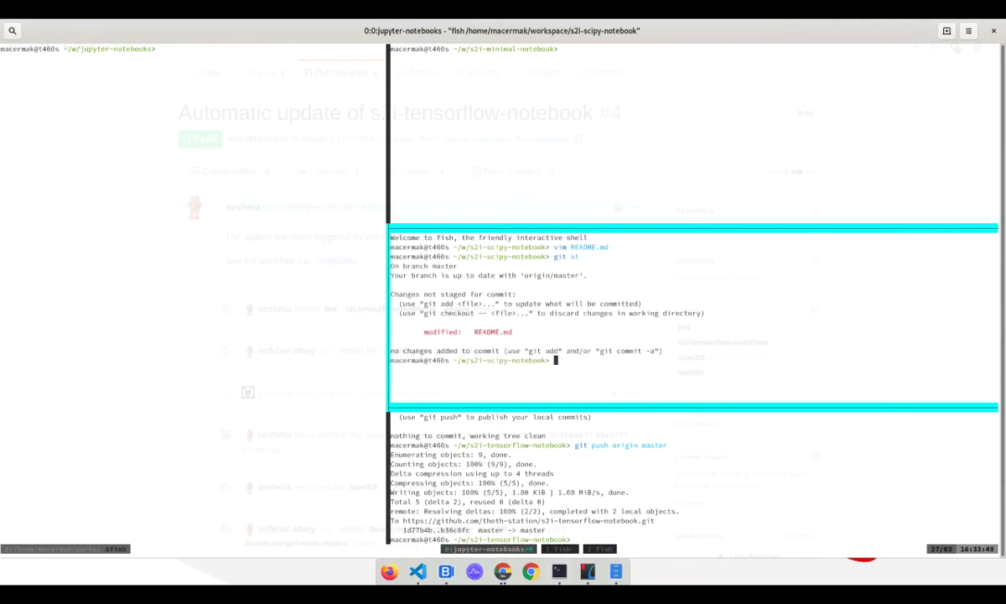
type("git ci -a --amen")
key("BackSpace")
key("BackSpace")
key("BackSpace")
key("BackSpace")
type("sign")
key("Return")
Set the commit message to "Updated README.md", uncomment the modified README.md line, and complete the commit.
type(":pushpin:")
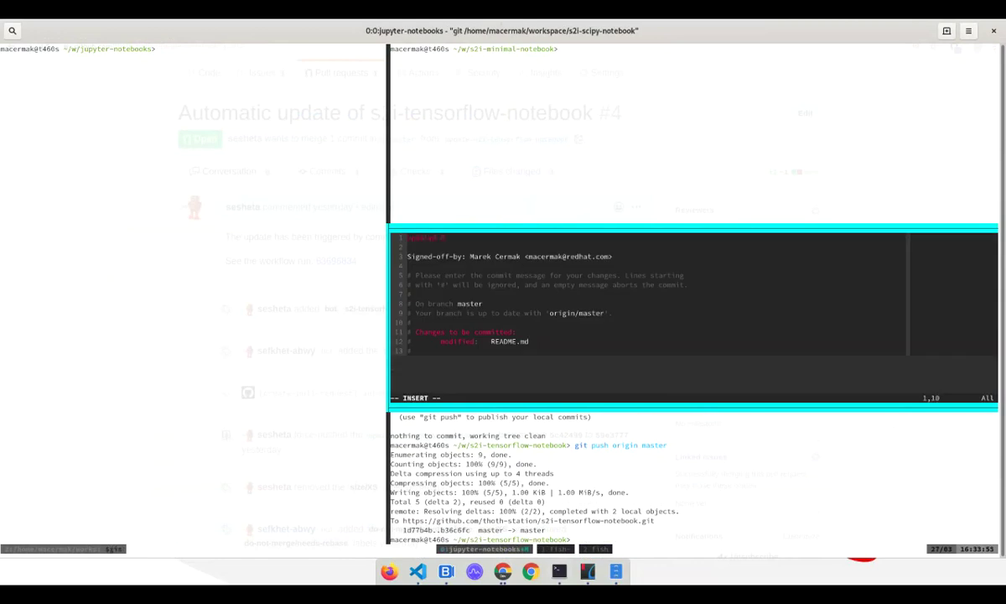
type(" Updated")
key("Escape")
type(":wq")
key("Escape")
key("j")
key("j")
key("j")
key("j")
key("j")
key("j")
key("j")
key("j")
key("j")
key("j")
key("Return")
key("x")
key("x")
type(":wq")
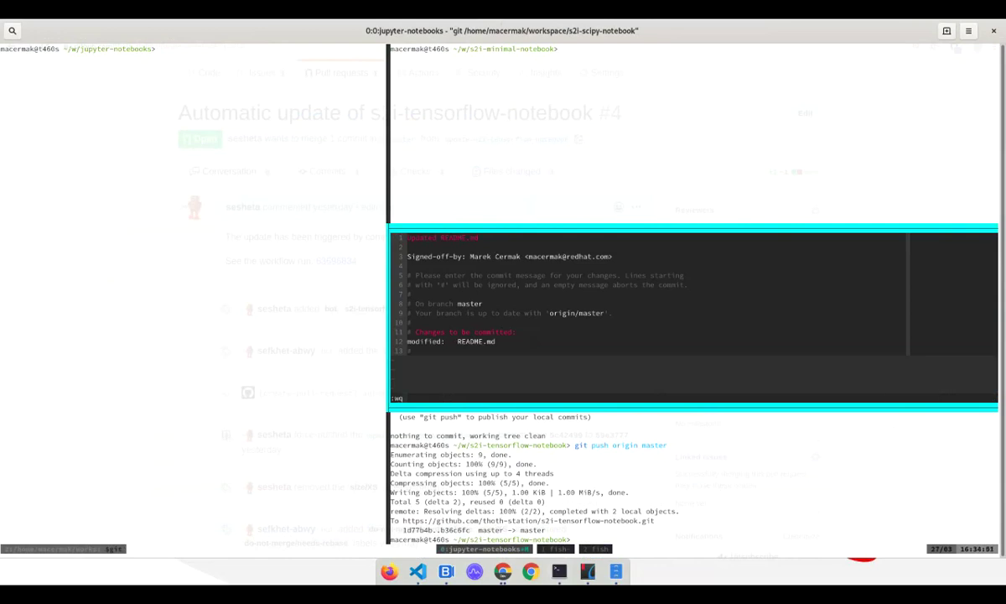
key("Return")
Push the commit to origin master and switch to the s2i-scipy-notebook repository page in the browser.
type("git push origin master")
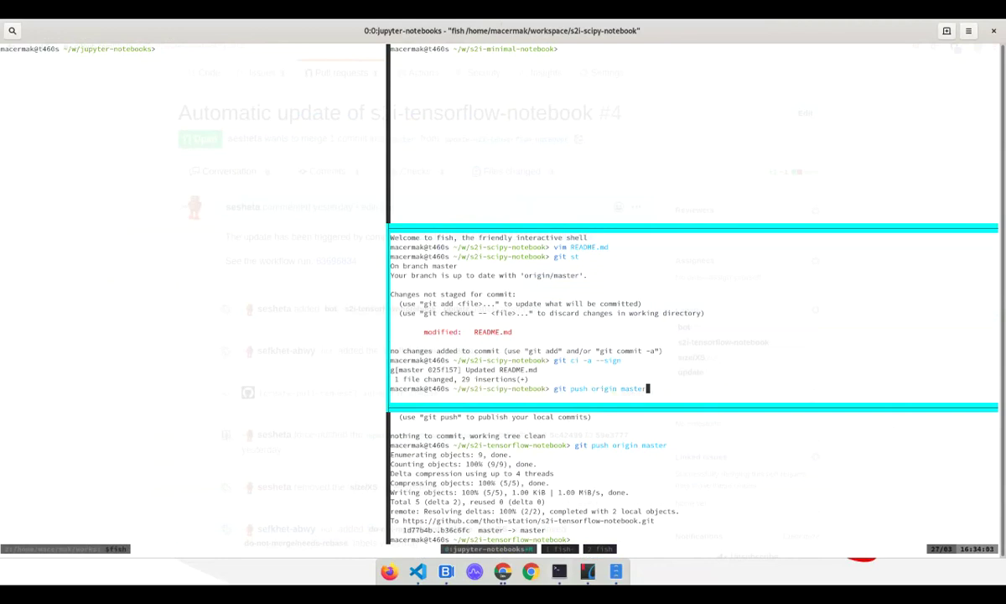
key("Return")
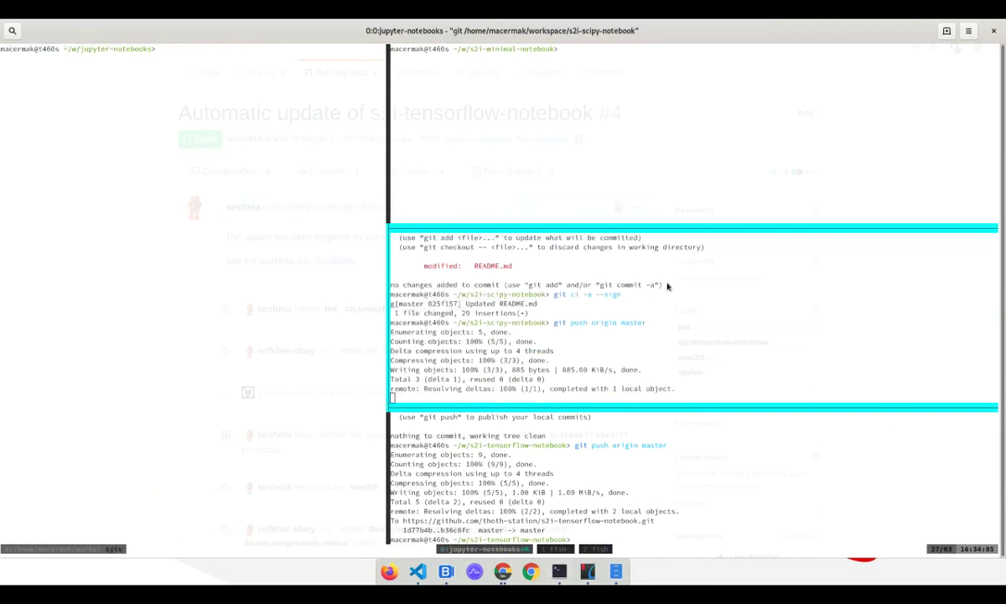
key("F12")
left_click(339, 29)
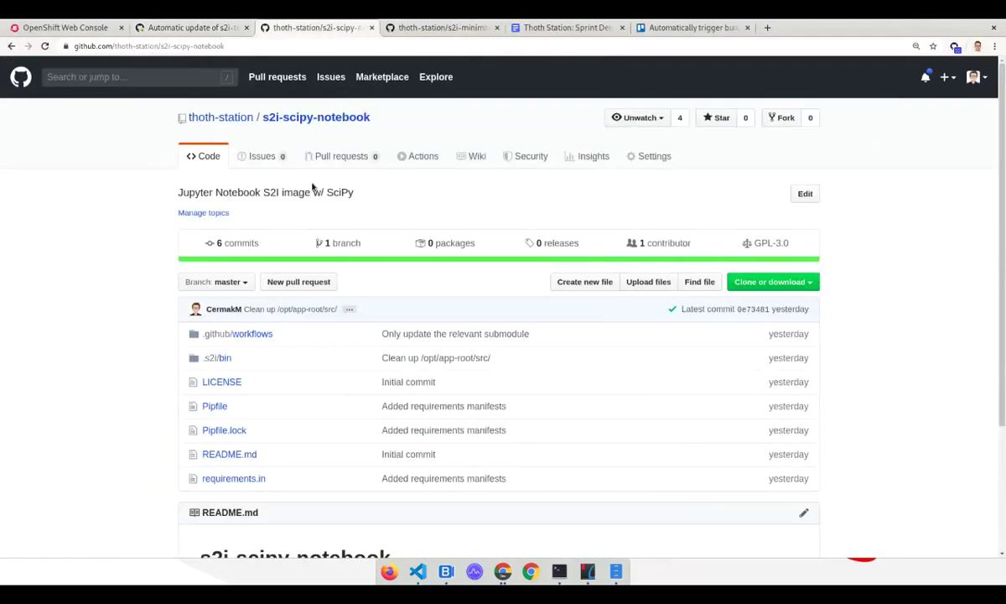
Open the Updated README.md workflow run in the repository's Actions and expand the log of its Update submodule step.
left_click(415, 158)
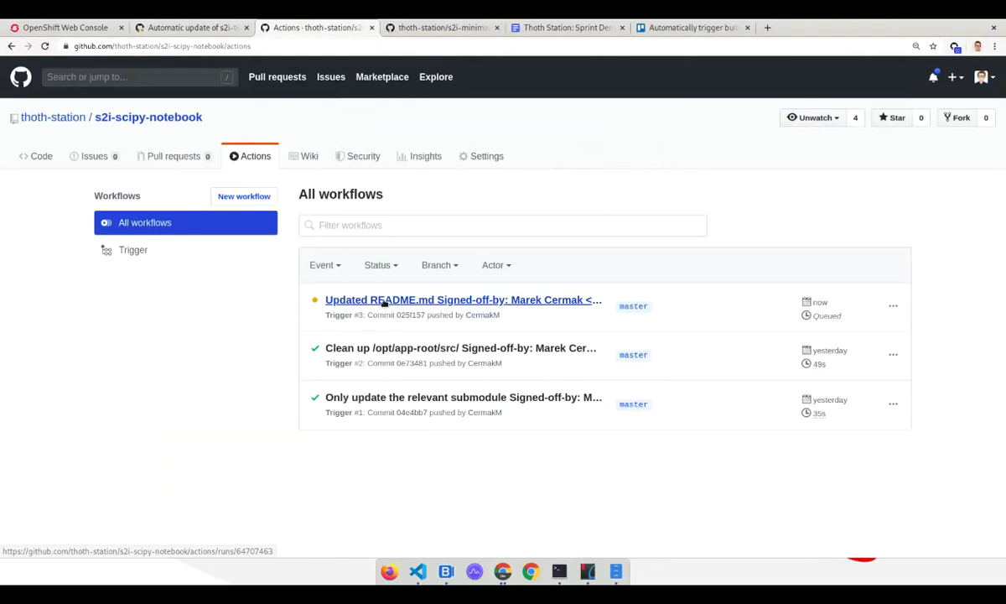
left_click(411, 299)
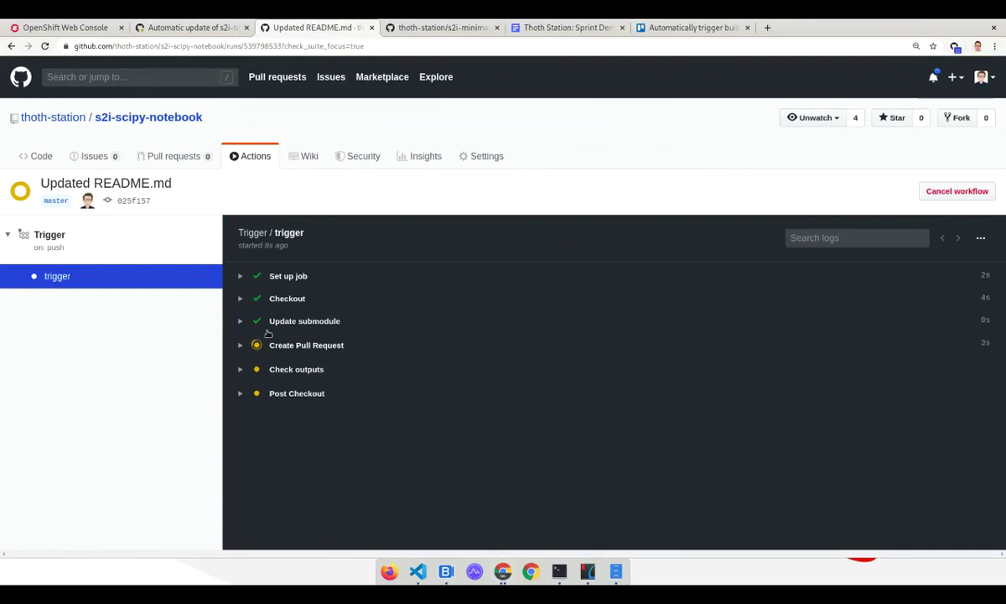
left_click(238, 321)
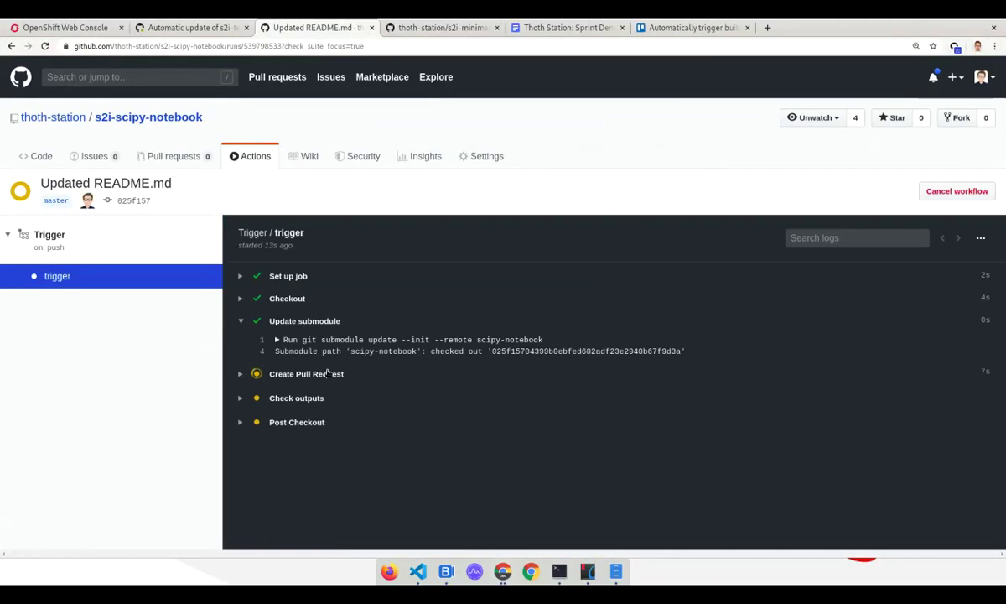
Open the pull request "Automatic update of s2i-scipy-notebook" from the jupyter-notebooks pull request list.
left_click(194, 27)
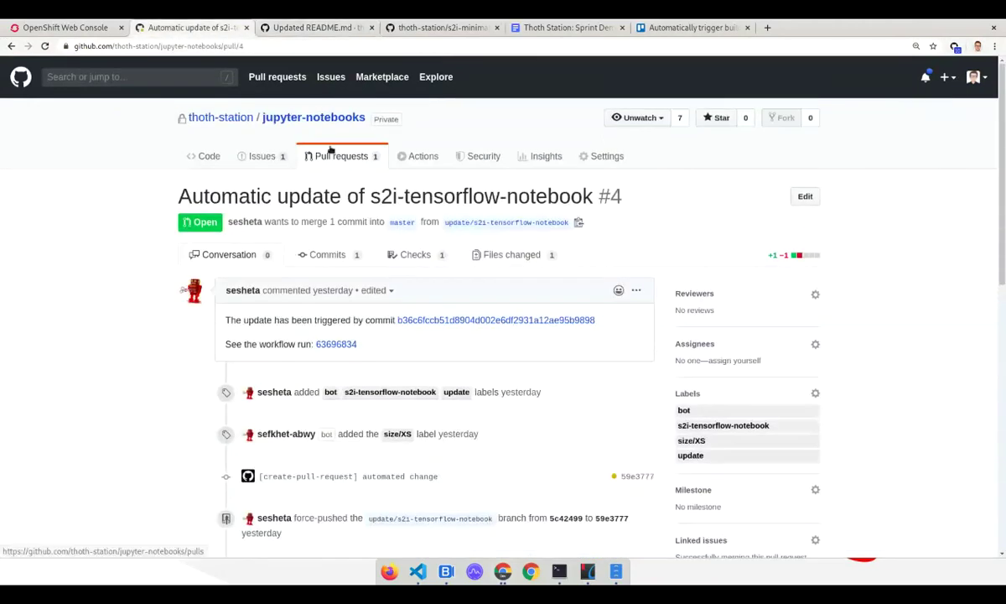
left_click(317, 26)
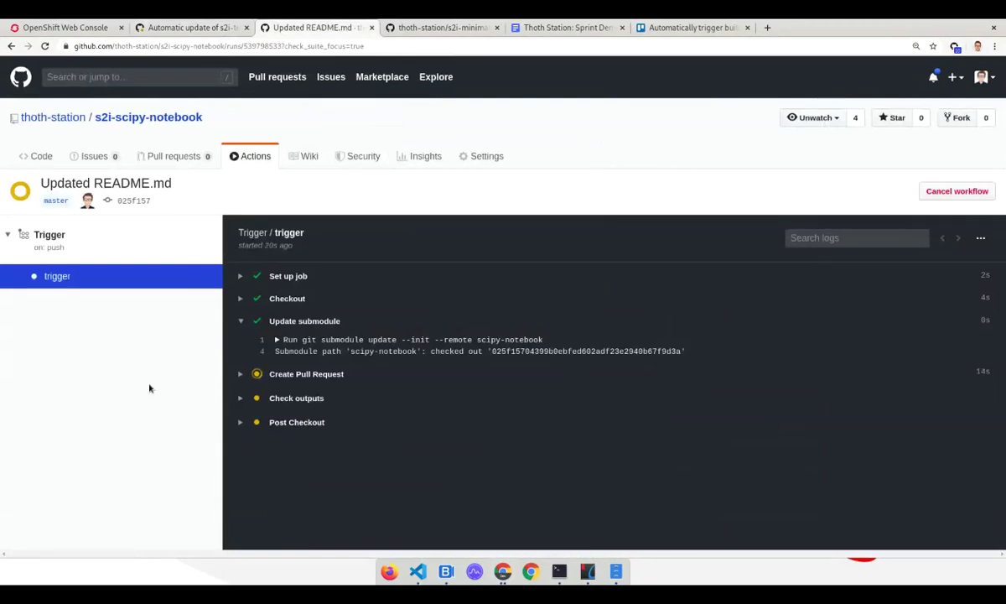
left_click(187, 29)
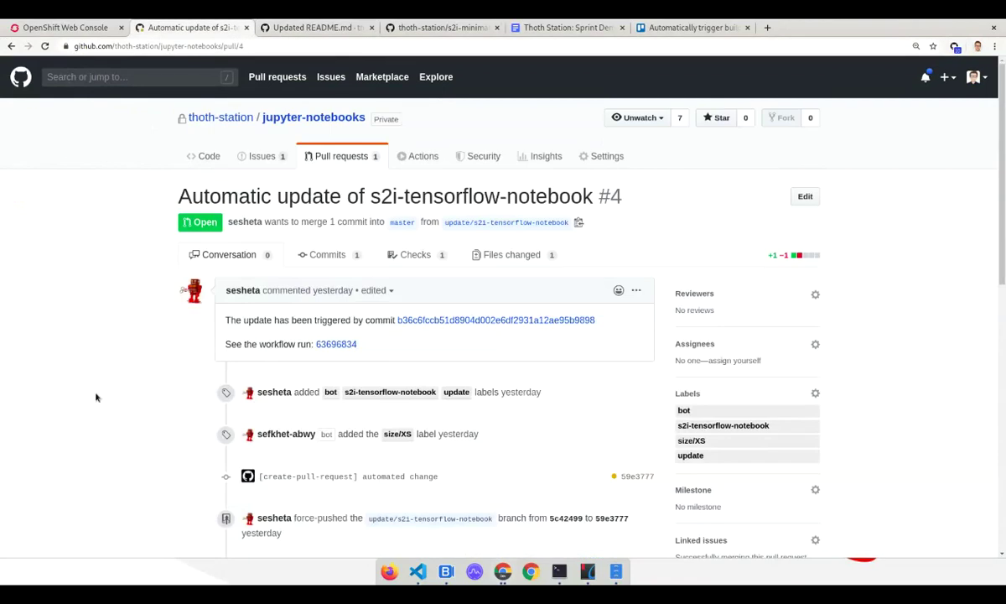
left_click(327, 159)
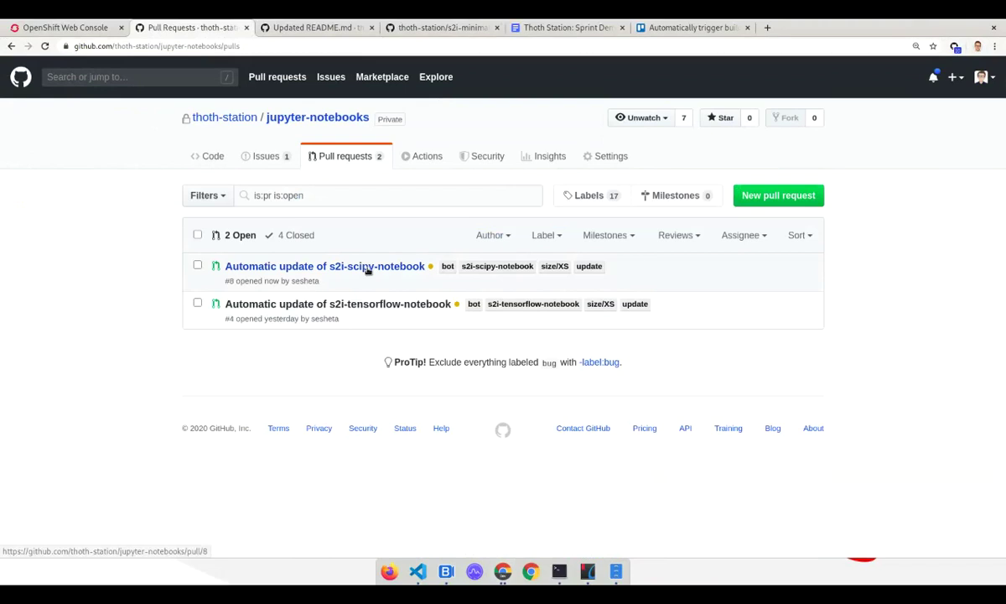
left_click(368, 266)
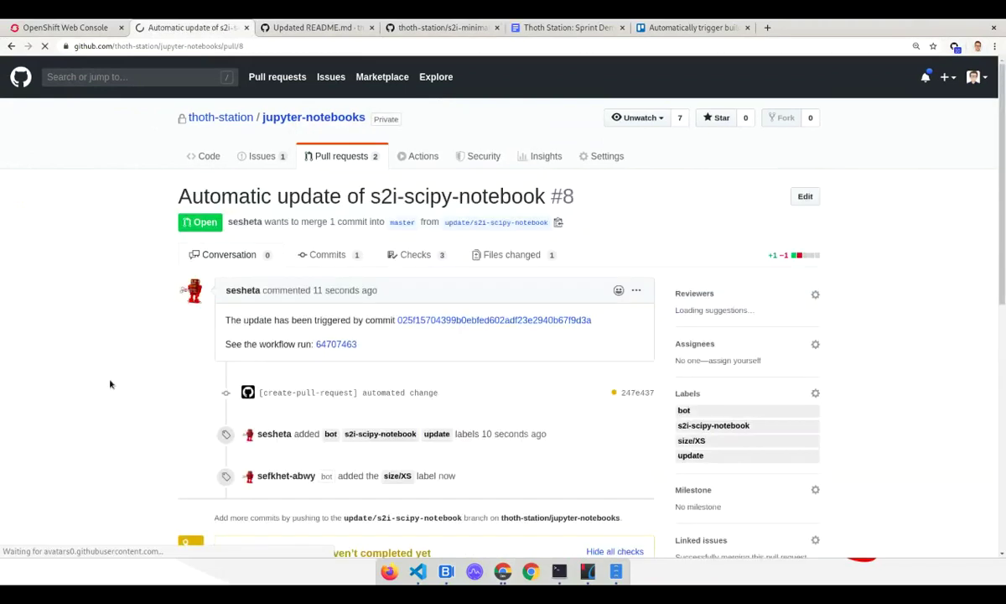
Open the pull request's Builder / build check and expand the Submit builder Workflow log.
scroll(110, 369, "down", 1)
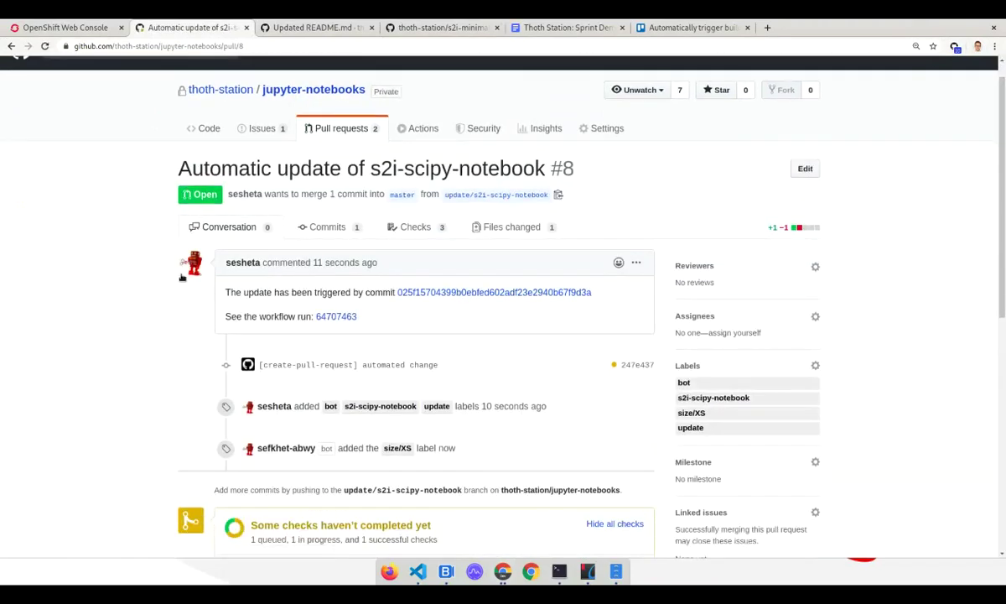
scroll(377, 362, "down", 3)
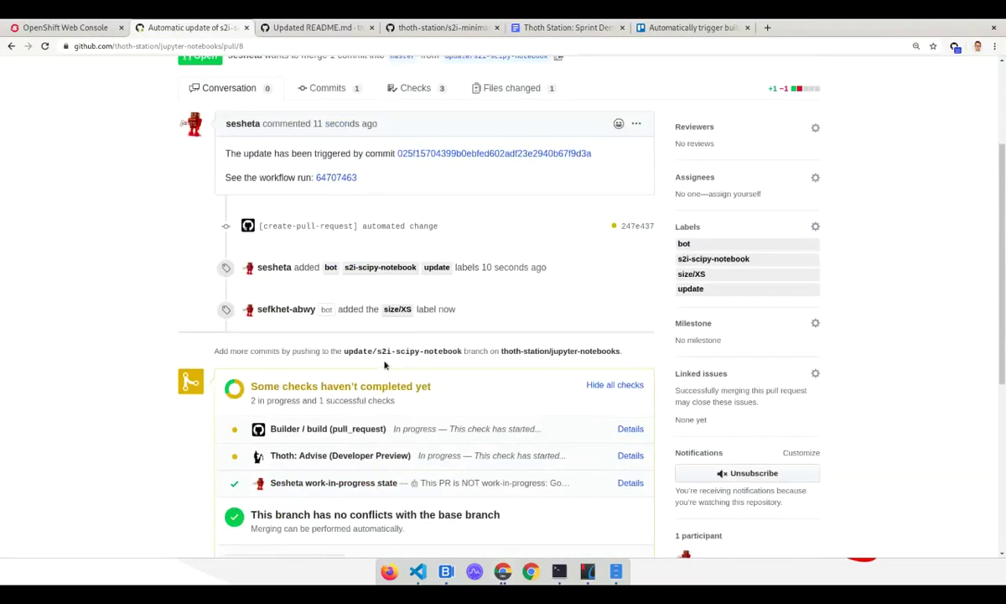
scroll(385, 364, "down", 1)
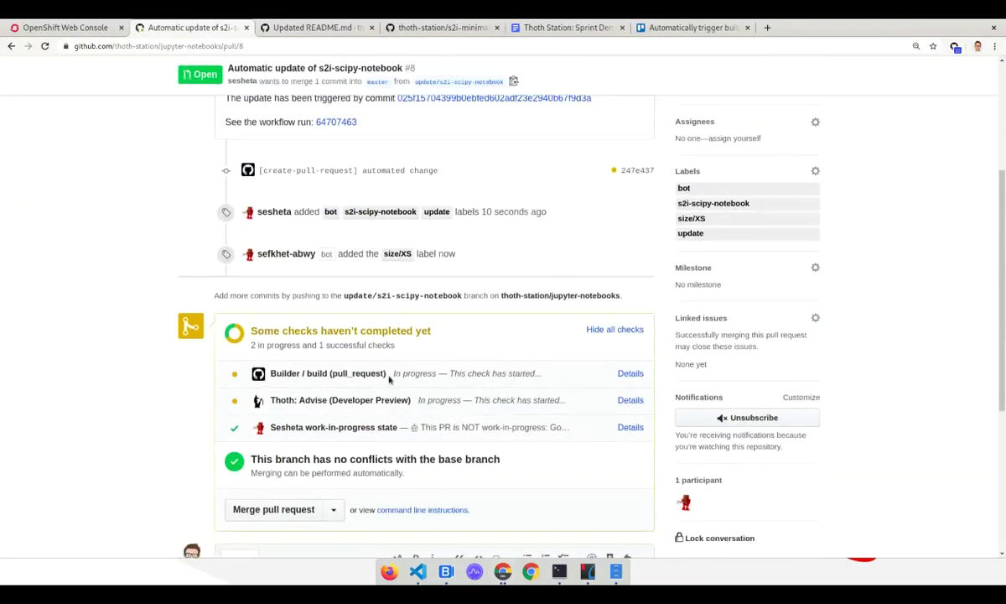
left_click_drag(389, 379, 270, 374)
left_click(325, 374)
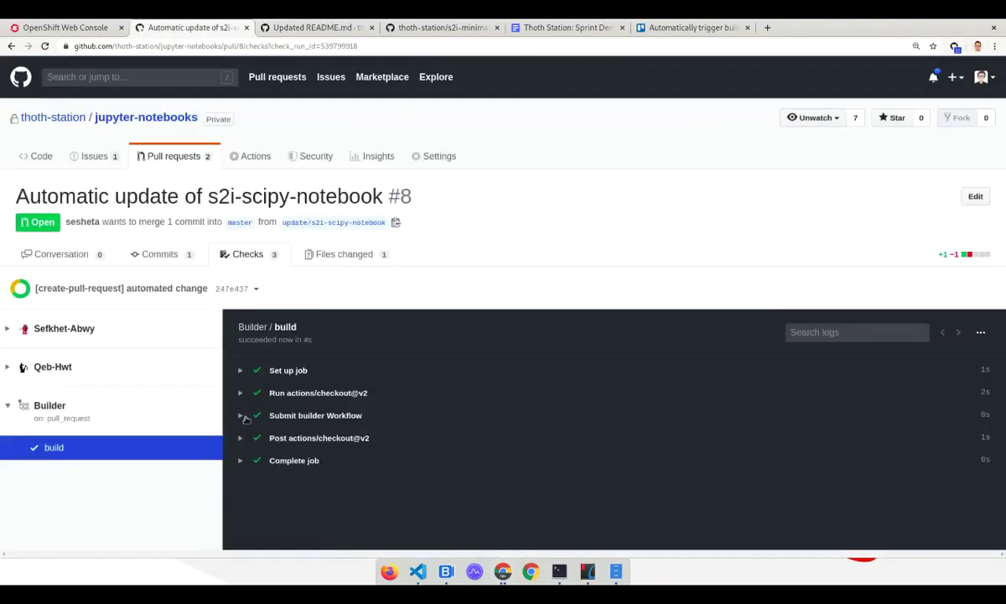
left_click(244, 417)
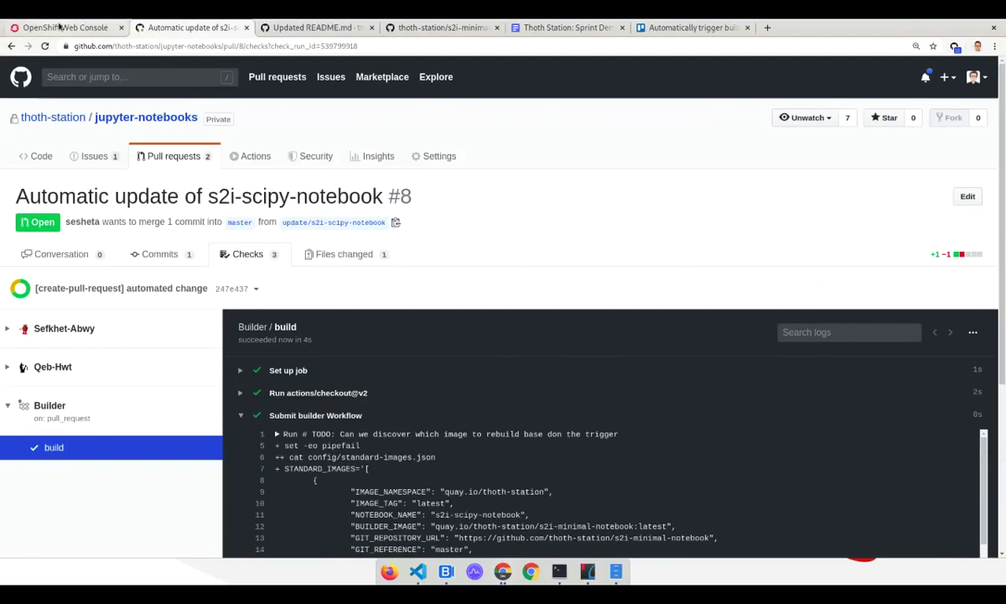
Examine the standard images configuration in the Submit builder Workflow log.
scroll(342, 277, "down", 5)
scroll(342, 278, "up", 4)
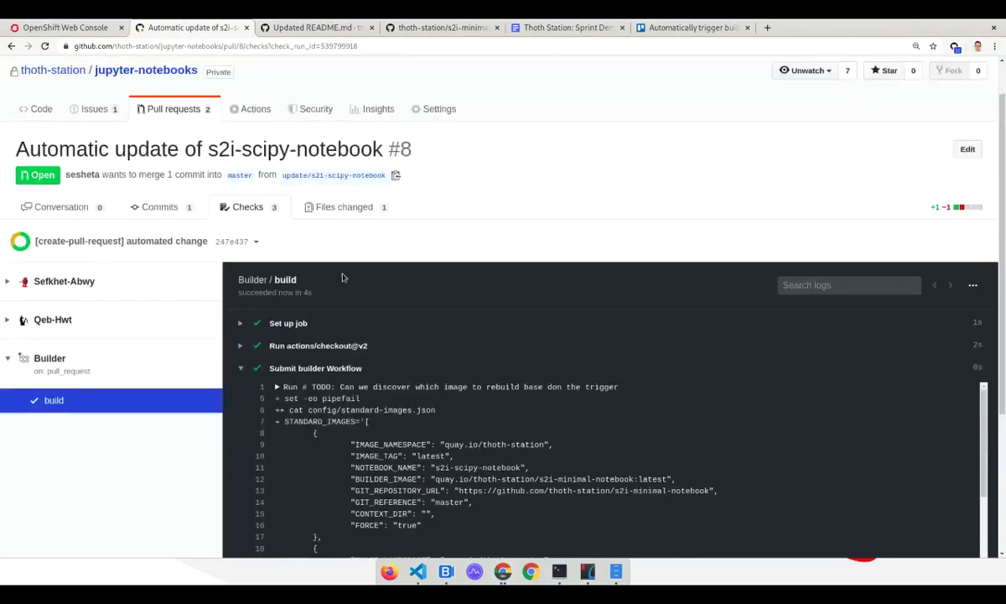
key("ctrl+Page_Up")
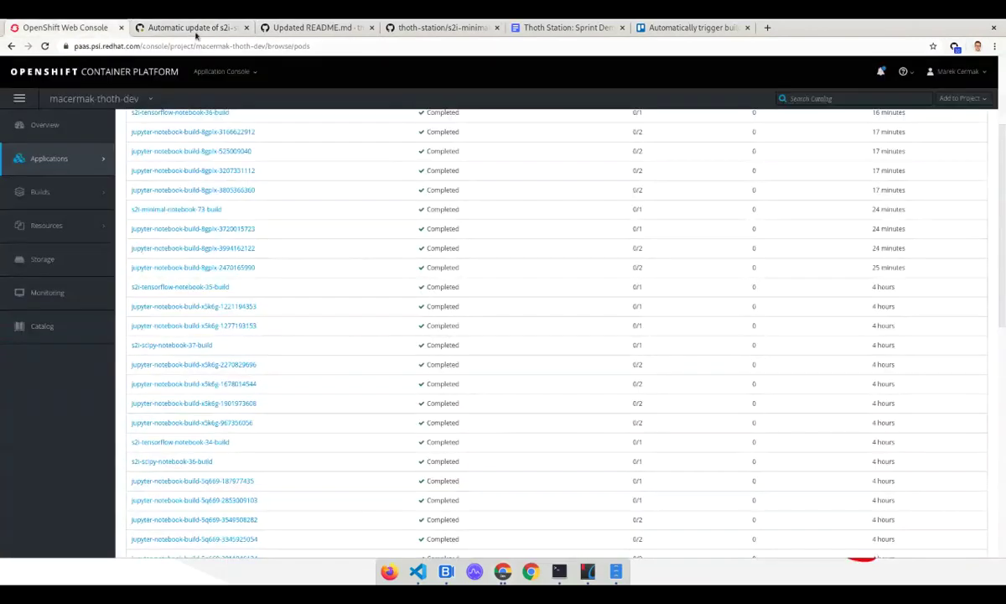
left_click(188, 29)
scroll(516, 420, "down", 4)
scroll(577, 483, "up", 3)
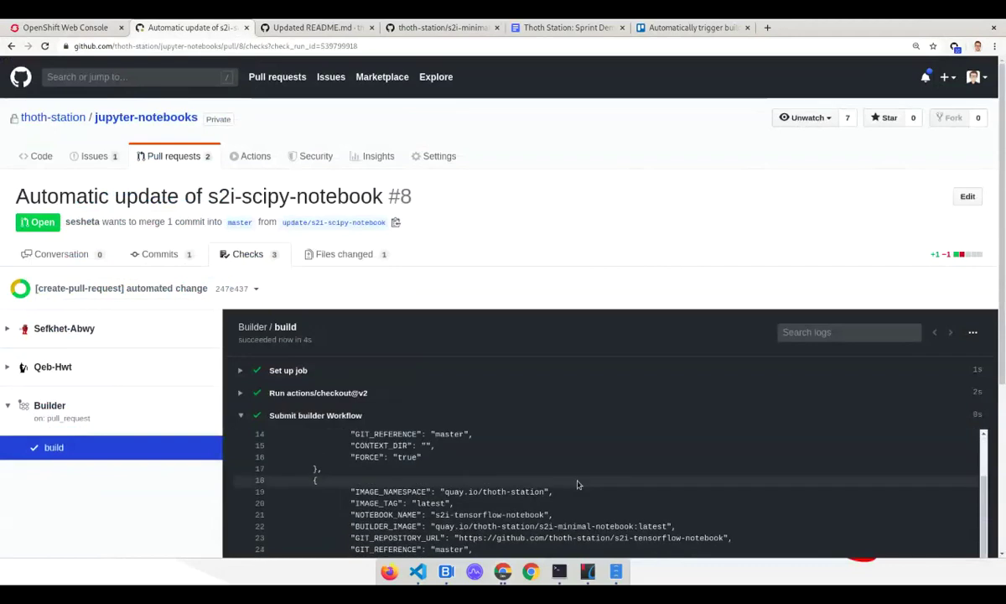
scroll(673, 172, "down", 3)
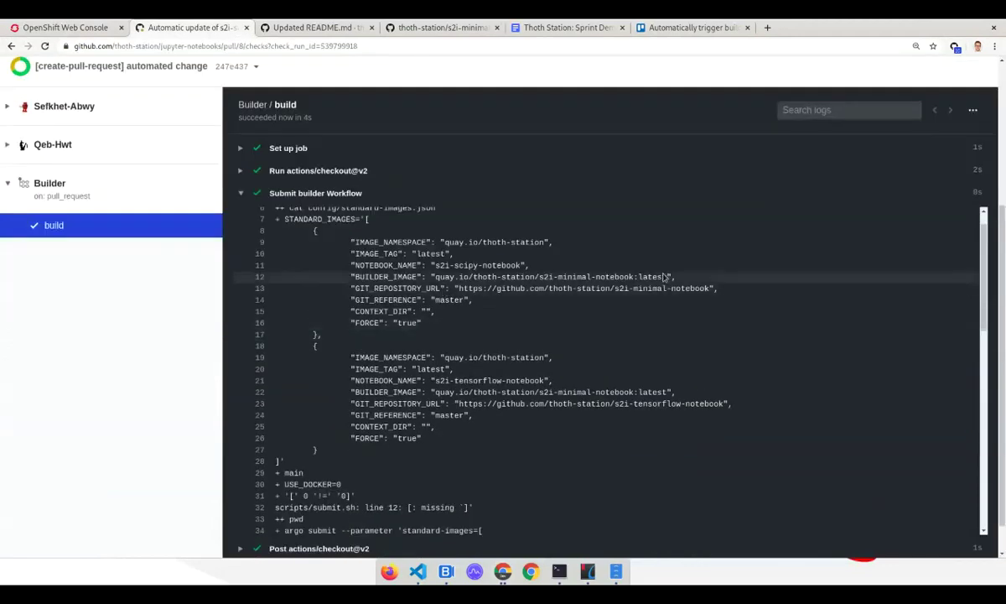
Highlight the s2i-scipy-notebook entry's builder image, repository URL and notebook name, plus the tensorflow entry's repository URL in the log.
left_click_drag(665, 277, 545, 280)
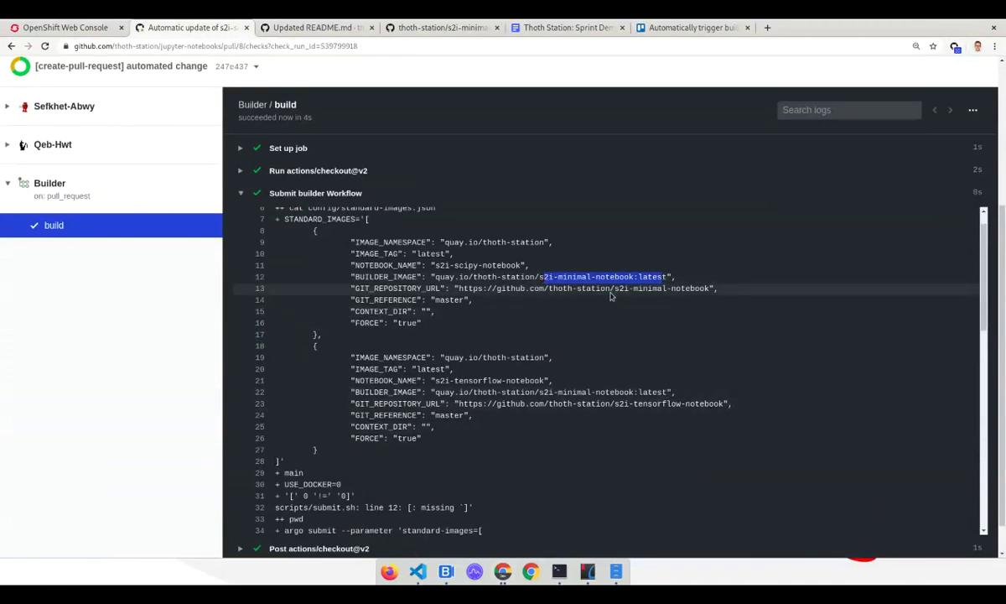
left_click(569, 293)
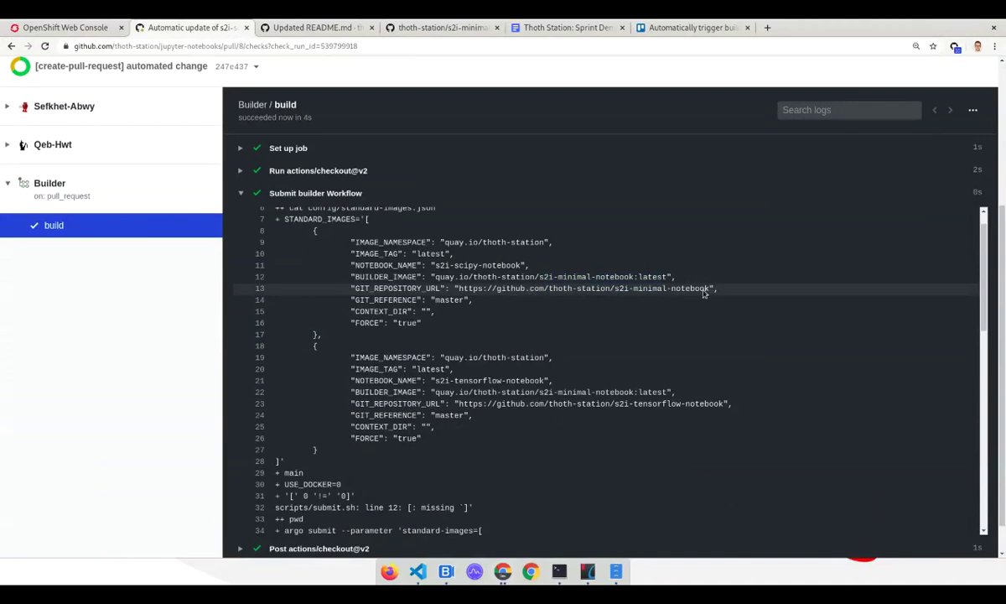
left_click_drag(709, 292, 609, 290)
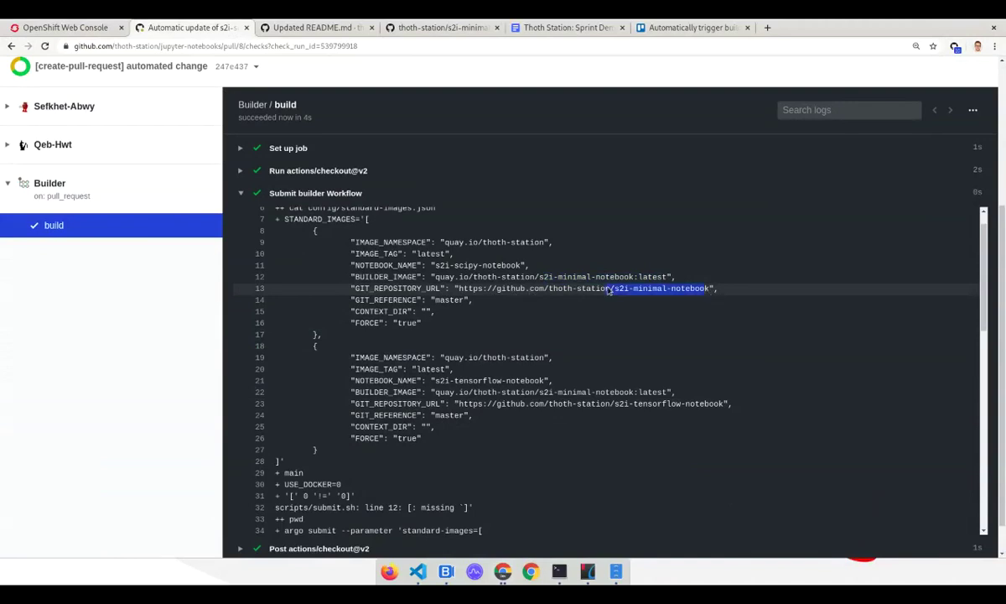
double_click(658, 292)
left_click_drag(431, 265, 525, 266)
scroll(660, 336, "down", 1)
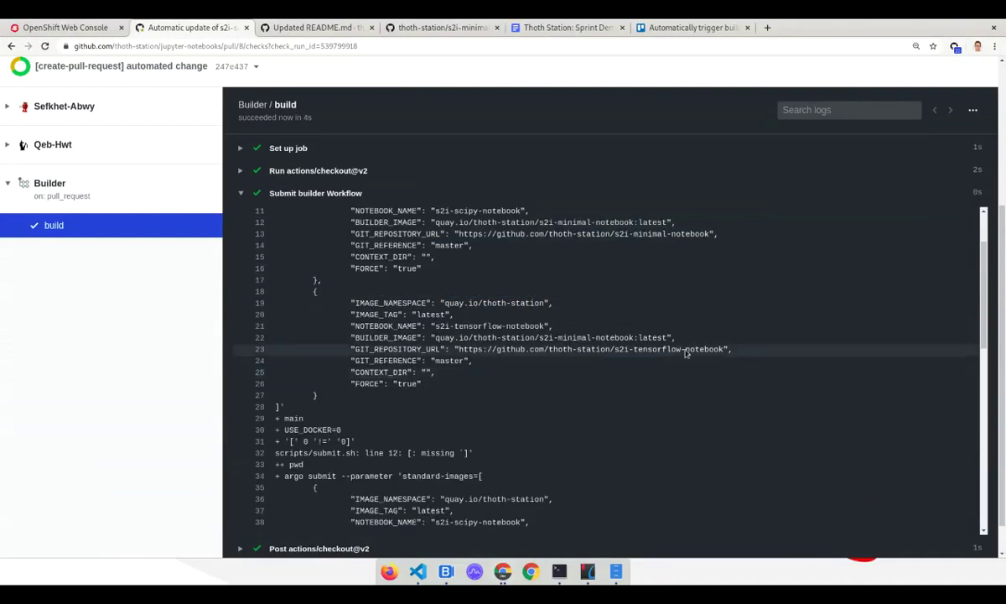
left_click_drag(683, 349, 589, 348)
left_click(577, 374)
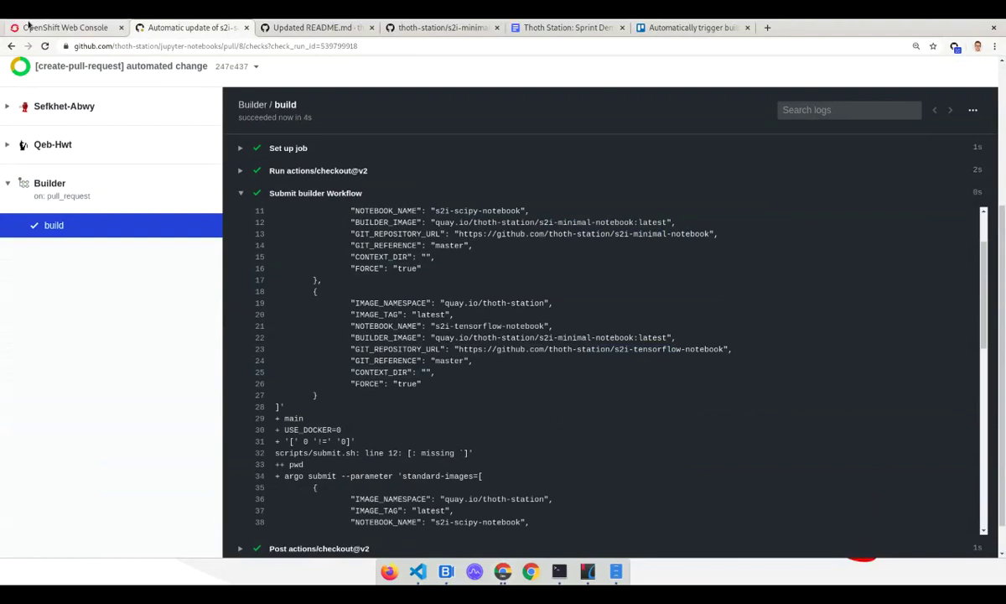
Switch to the OpenShift Web Console and refresh the project's Pods list.
key("ctrl+Page_Up")
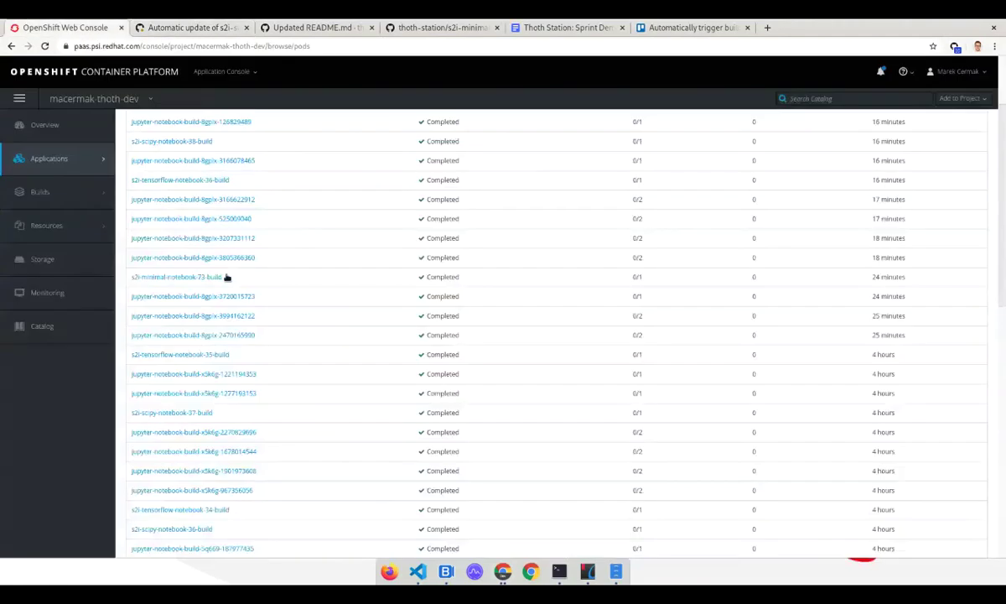
mouse_move(99, 178)
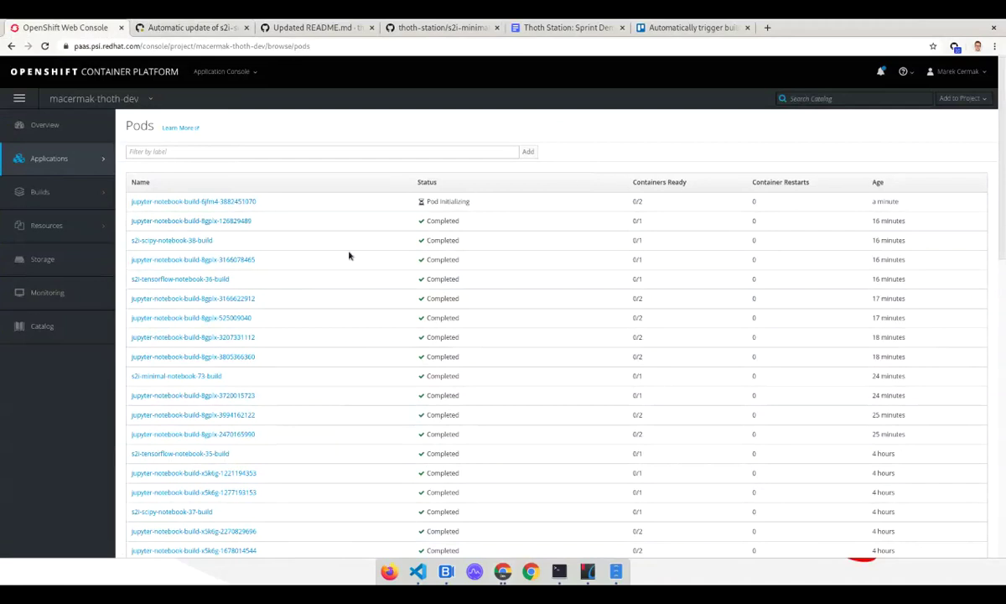
key("F5")
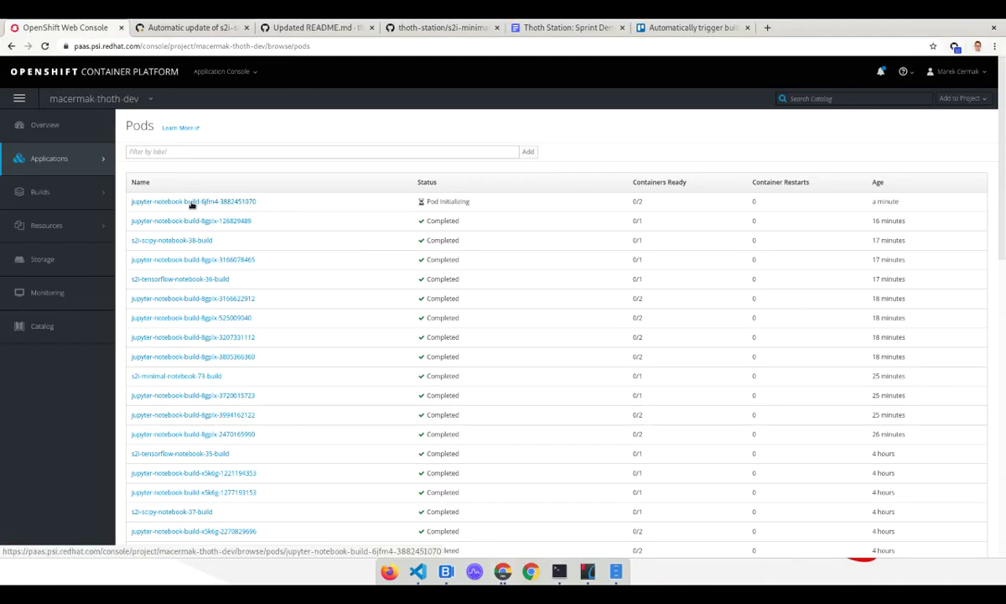
Inspect the details of the newest jupyter-notebook-build pod and return to the Pods list.
left_click(192, 203)
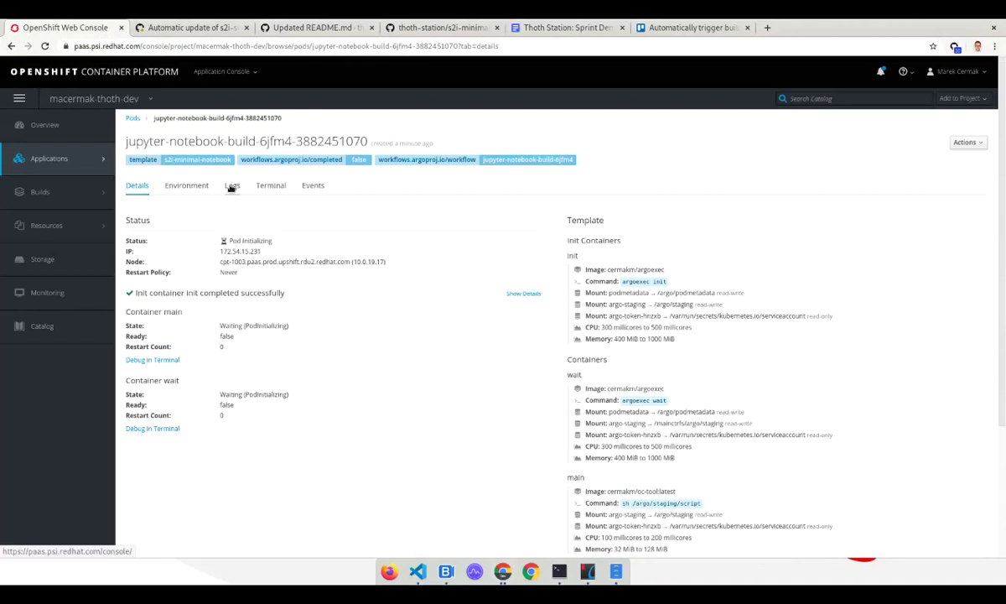
right_click(231, 187)
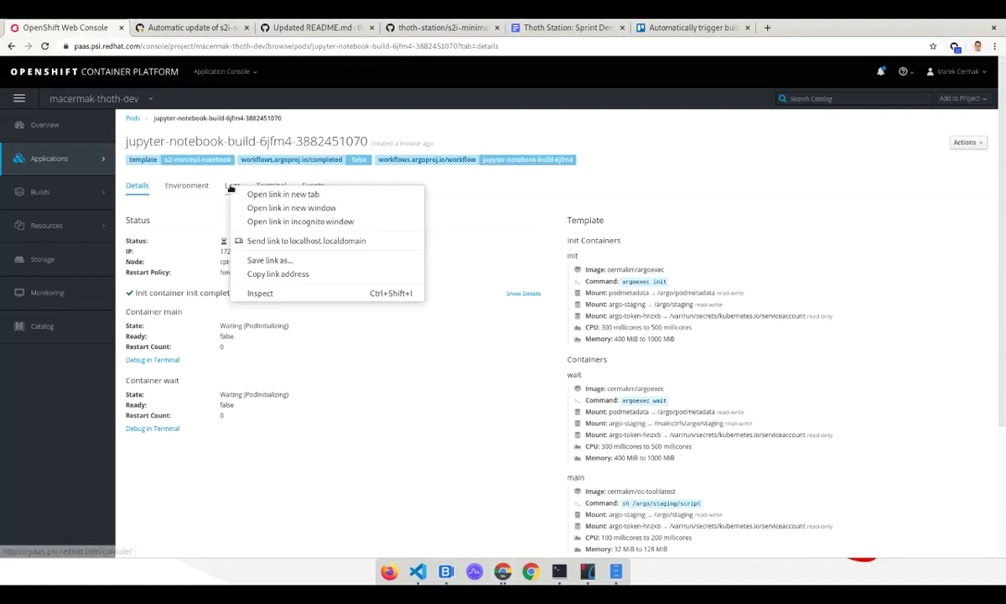
key("Escape")
mouse_move(34, 151)
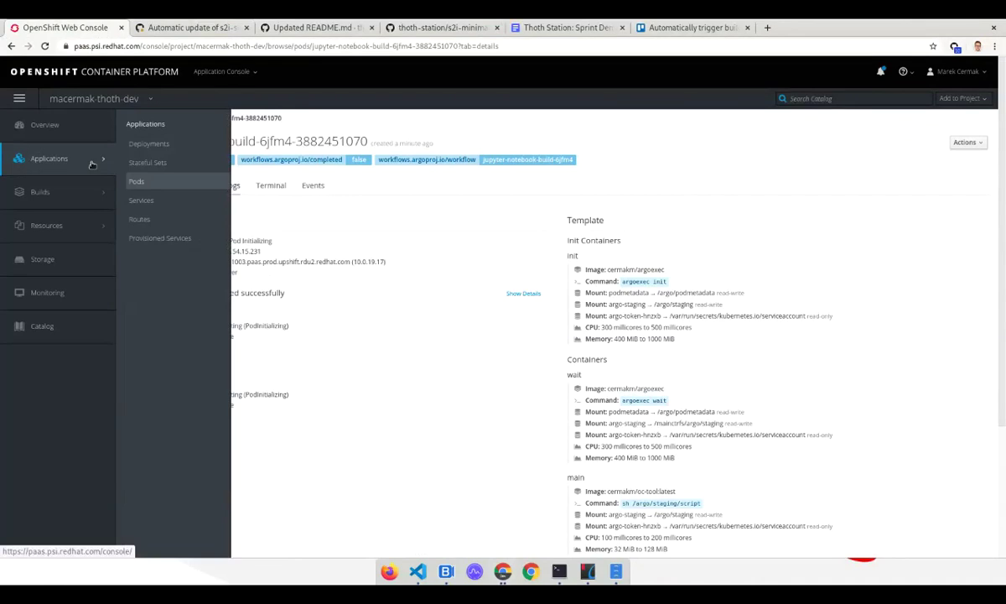
left_click(135, 179)
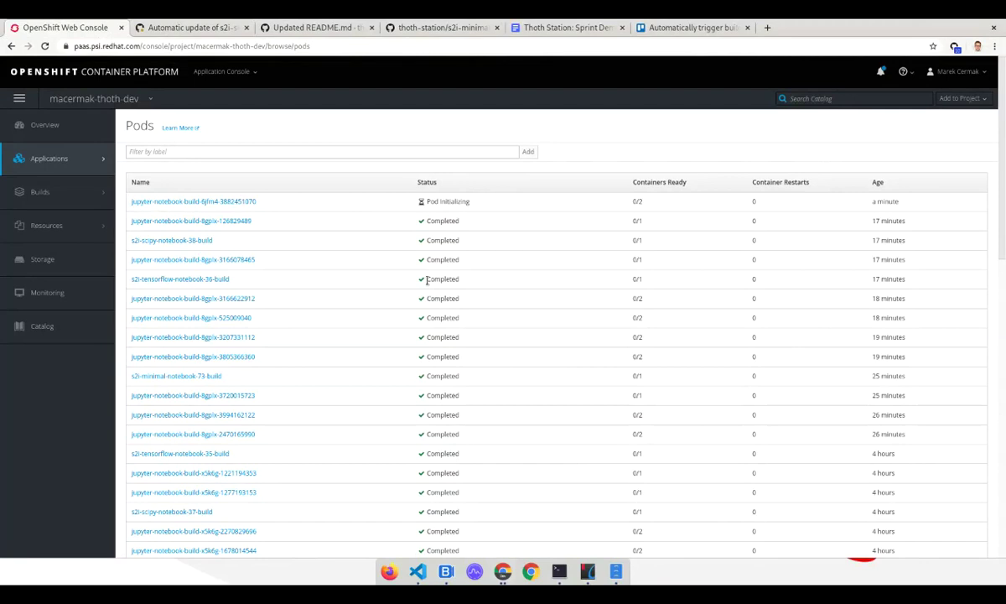
Open the Argo UI through the argo-ui deployment's external route in the project overview.
left_click(41, 124)
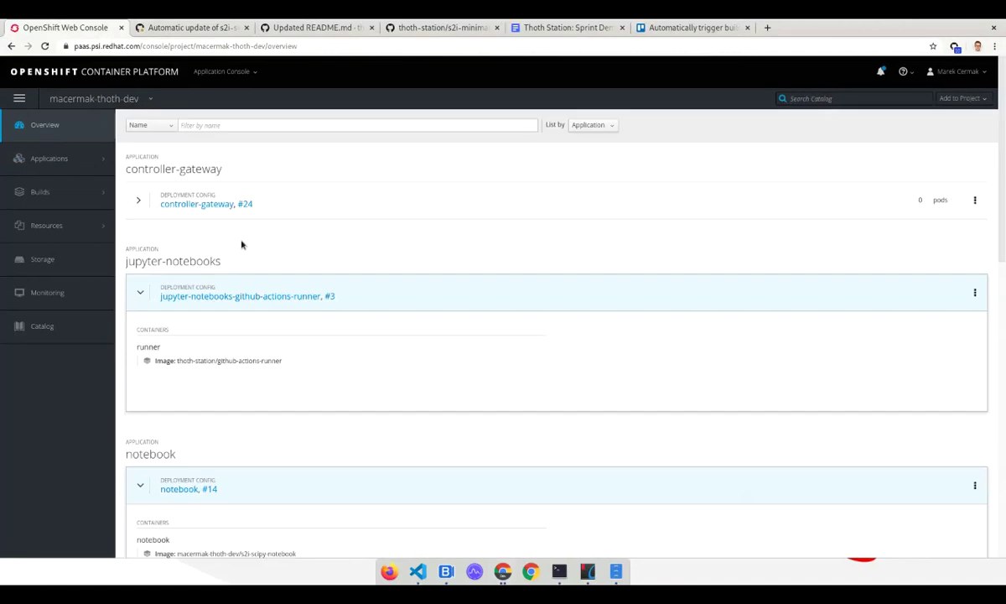
scroll(241, 245, "down", 5)
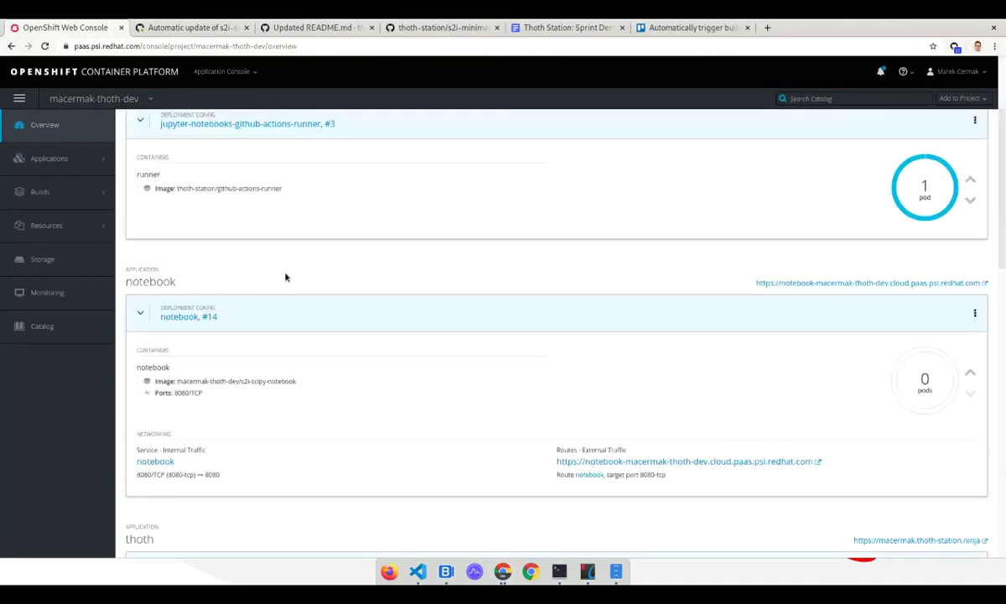
scroll(285, 276, "down", 10)
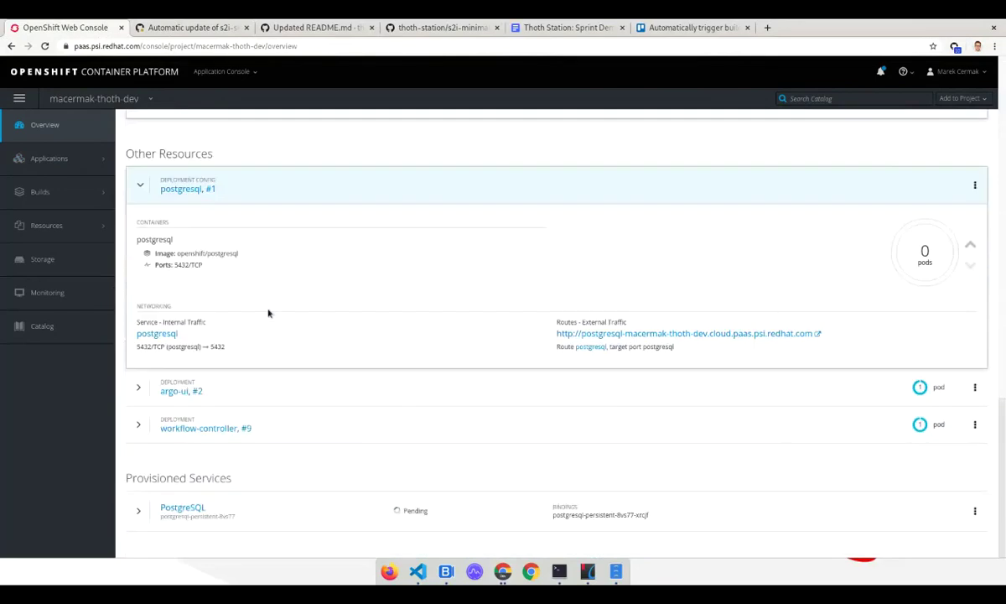
left_click(215, 417)
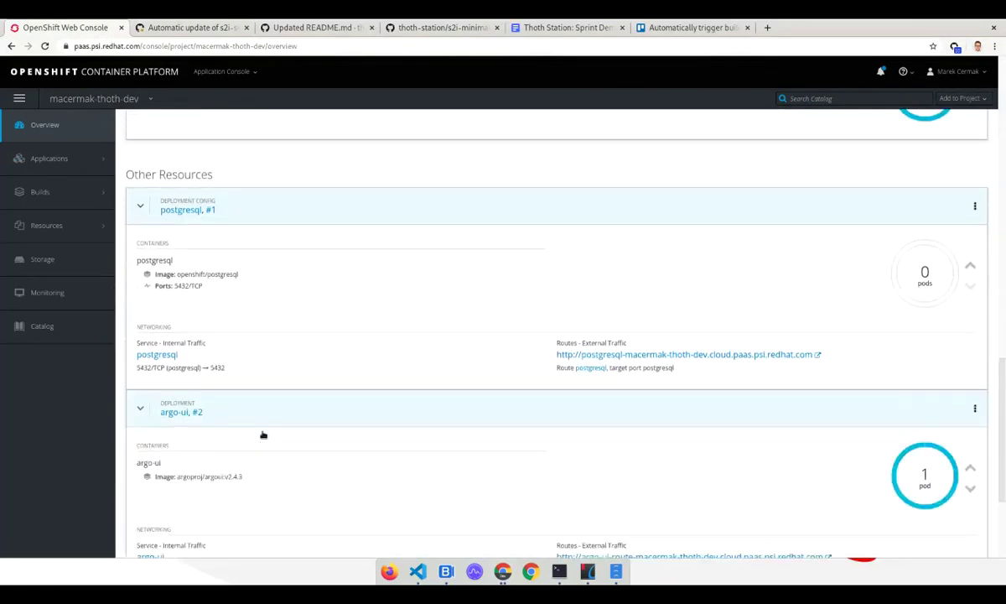
scroll(829, 364, "down", 2)
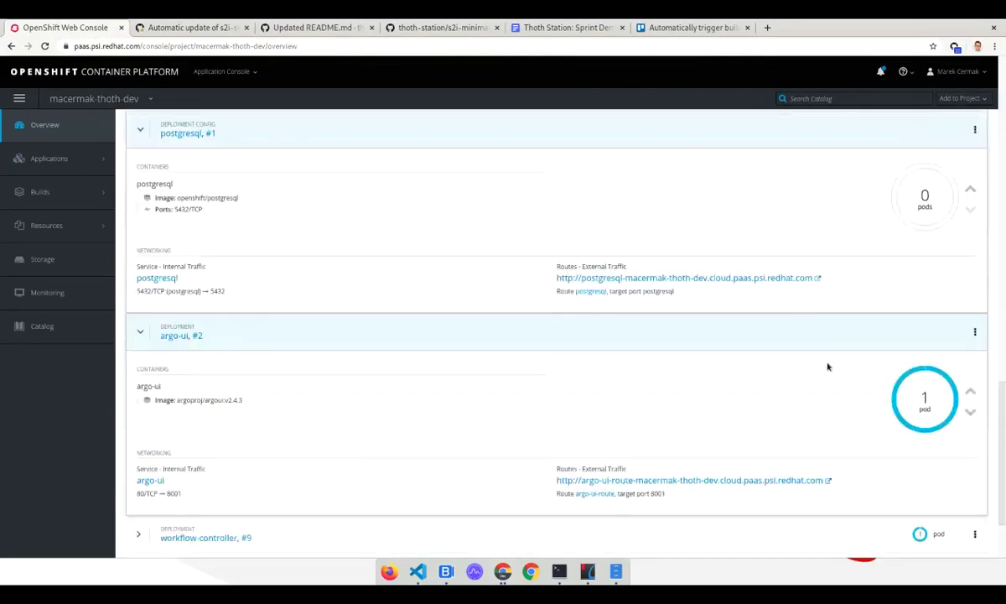
left_click(654, 480)
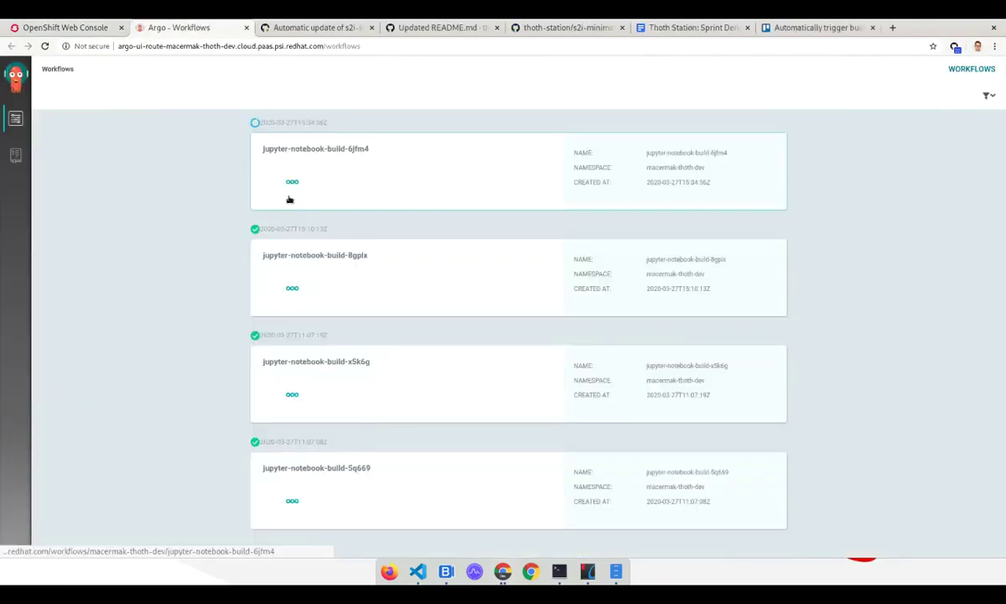
Open the jupyter-notebook-build-6jfm4 workflow and examine the summary and parameters of its build-s2i-minimal-image node.
left_click(290, 199)
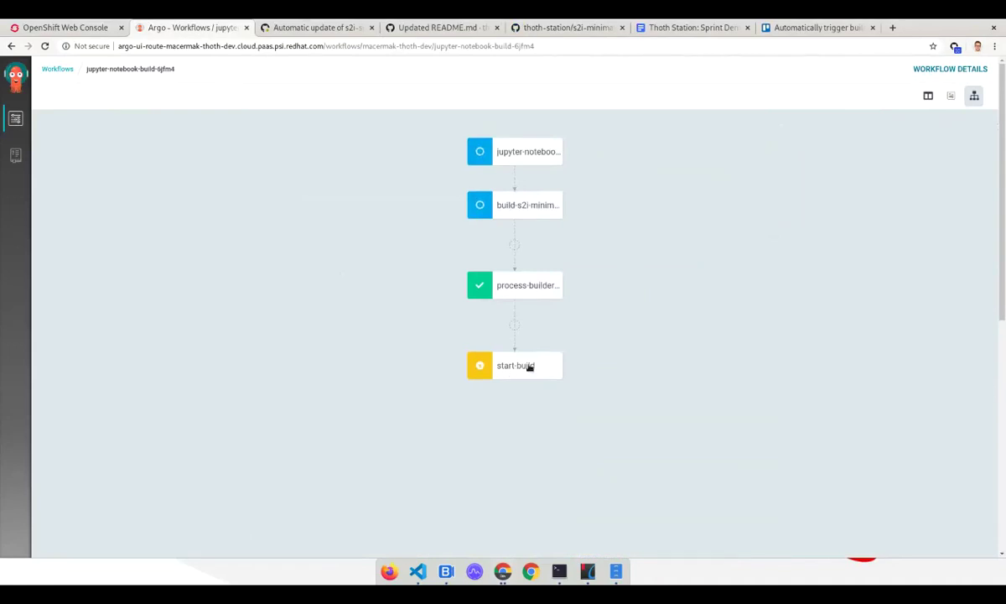
left_click(541, 208)
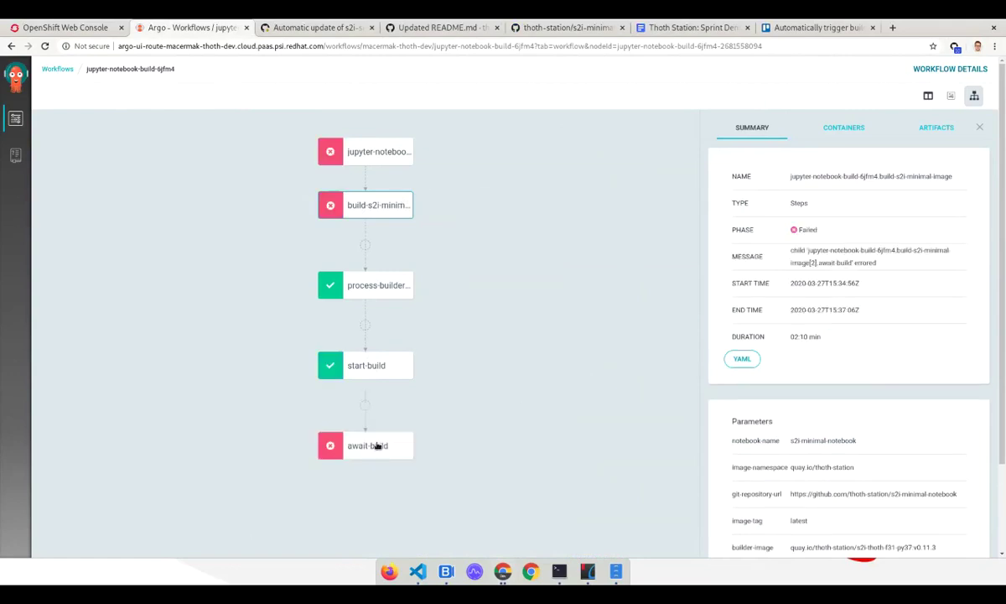
scroll(855, 340, "down", 3)
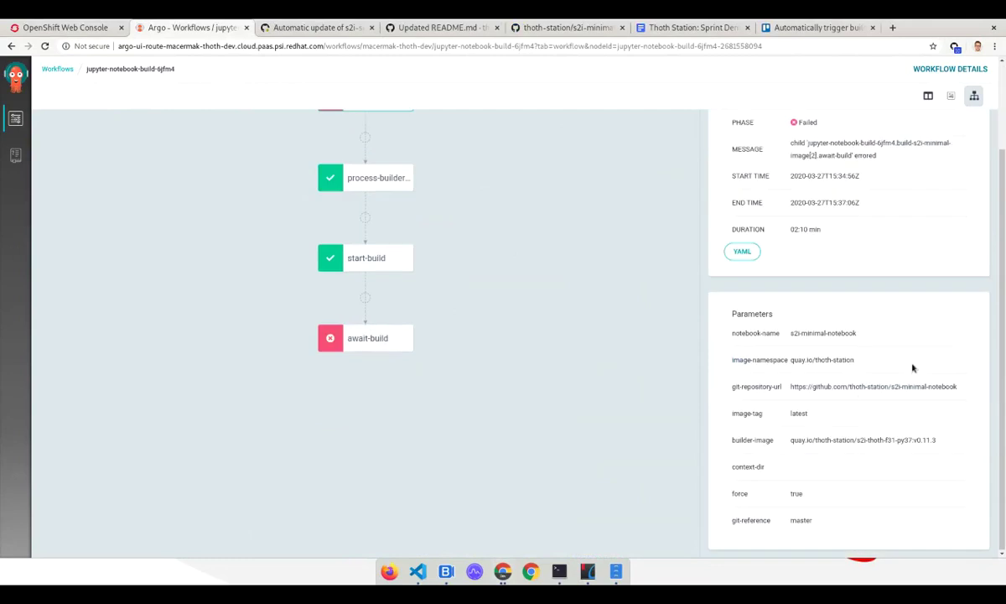
Inspect the await-build node's summary and highlight its full message text.
left_click(367, 338)
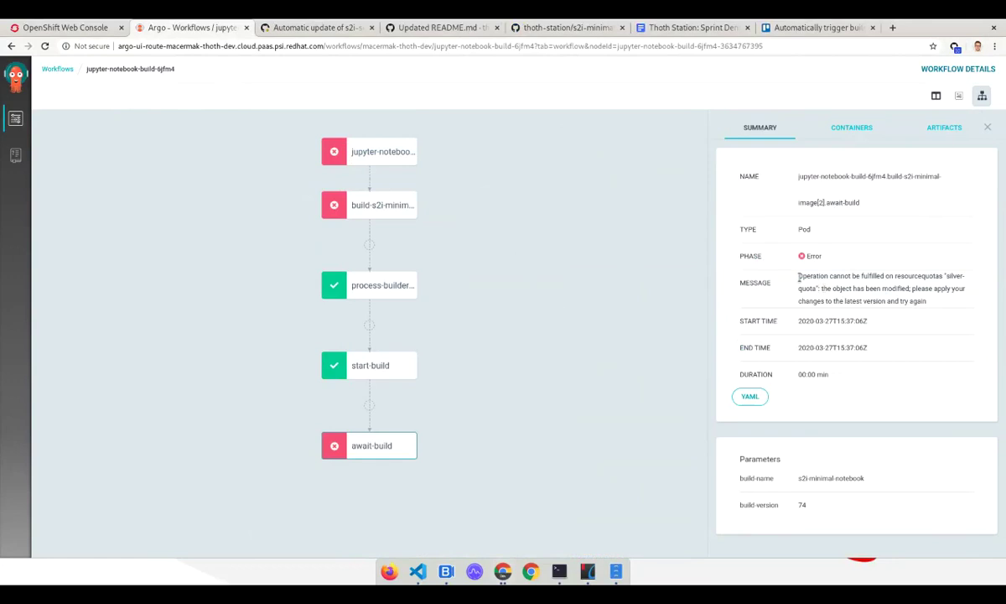
left_click_drag(936, 303, 737, 256)
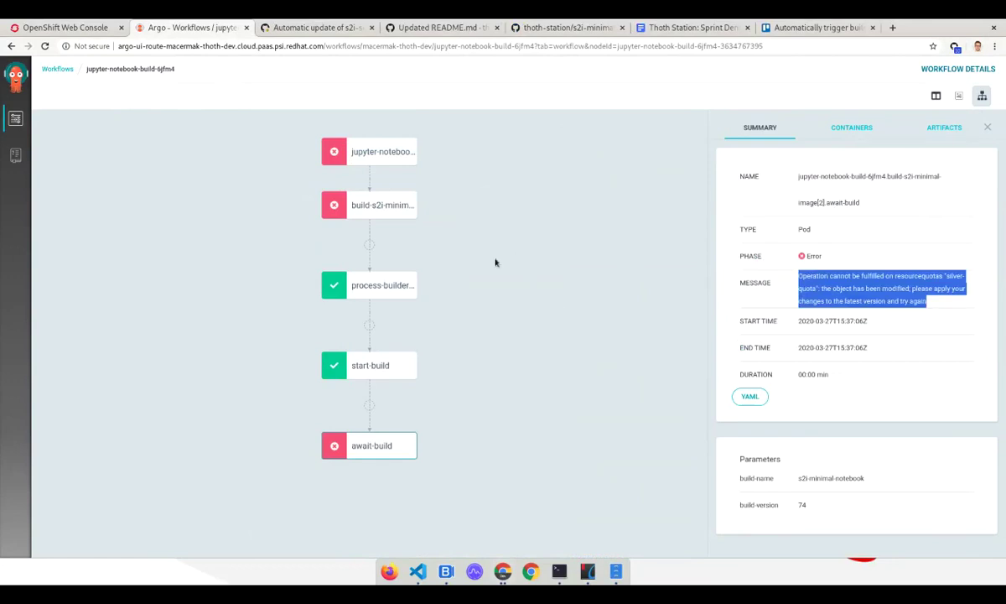
left_click(467, 248)
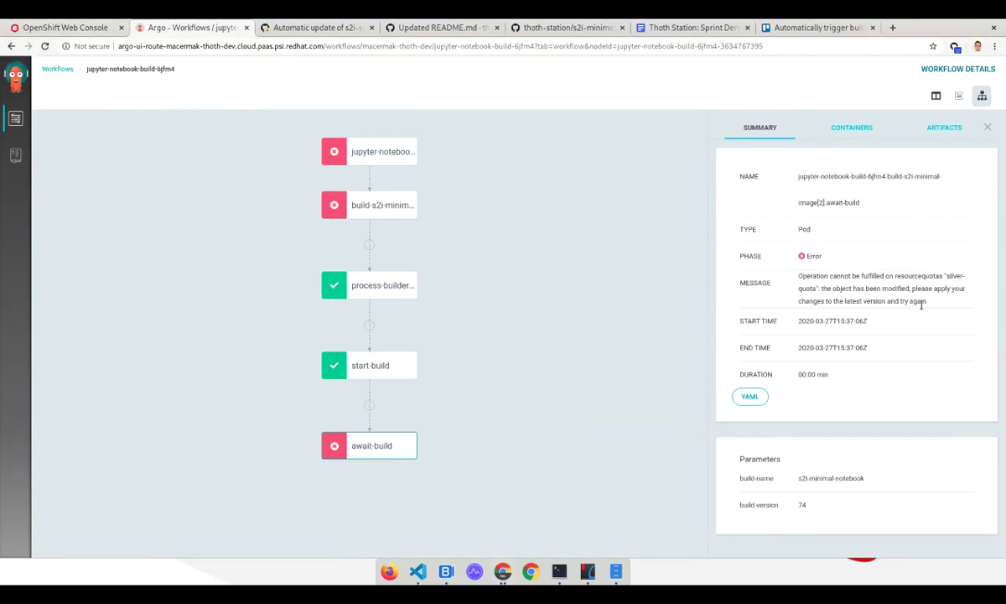
left_click_drag(929, 303, 792, 287)
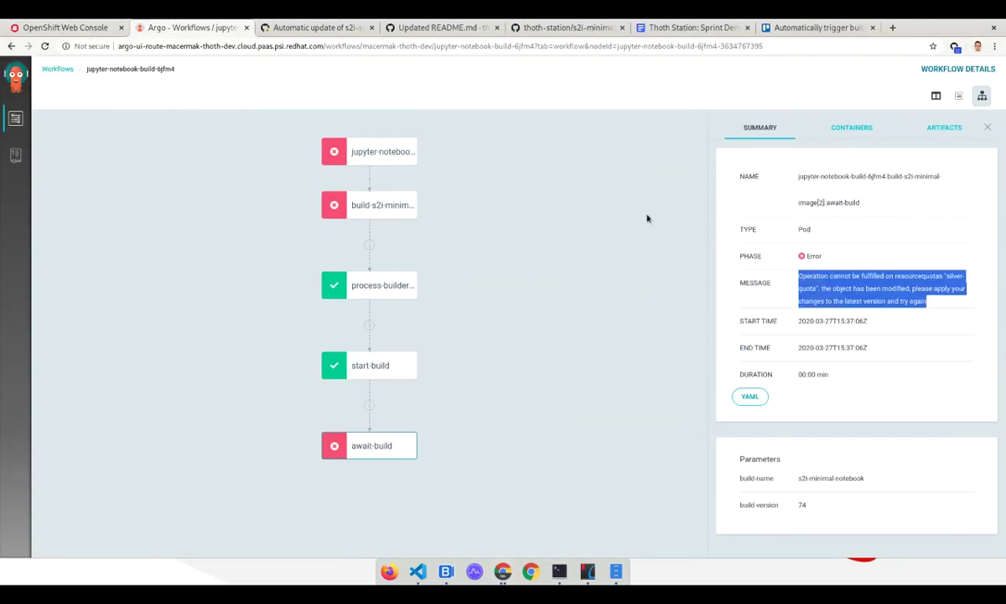
left_click(199, 94)
Return to GitHub and open the "Automatic update of s2i-scipy-notebook" pull request from the jupyter-notebooks pull request list.
key("ctrl+Page_Up")
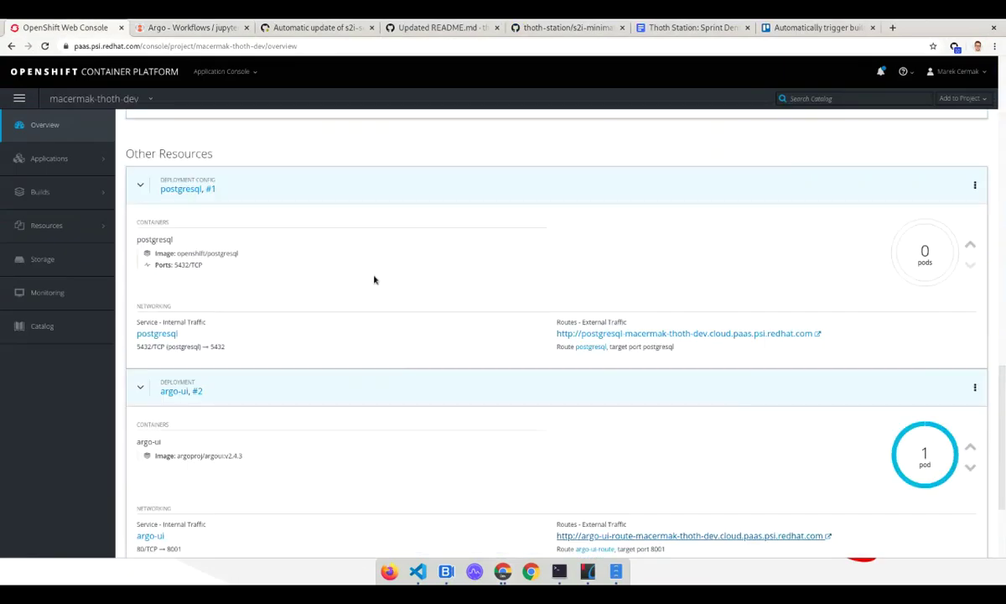
key("ctrl+Page_Down")
key("ctrl+Page_Down")
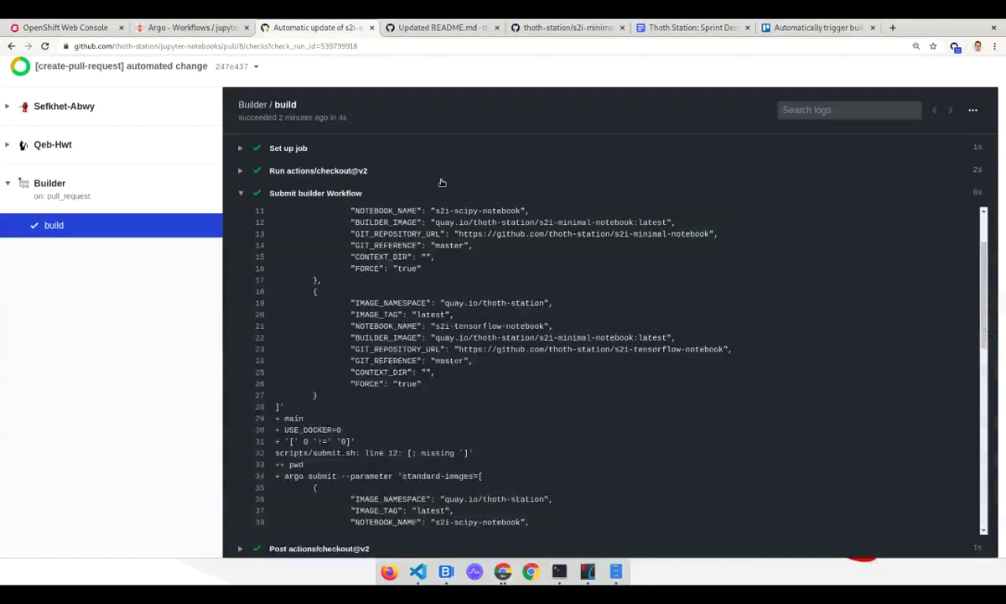
scroll(150, 167, "up", 3)
left_click(199, 159)
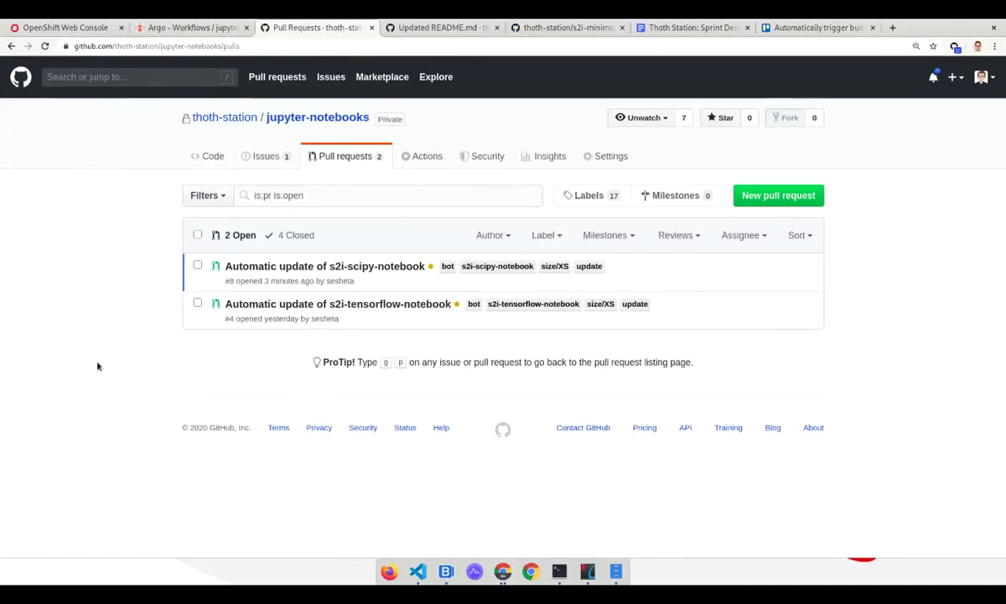
left_click(292, 266)
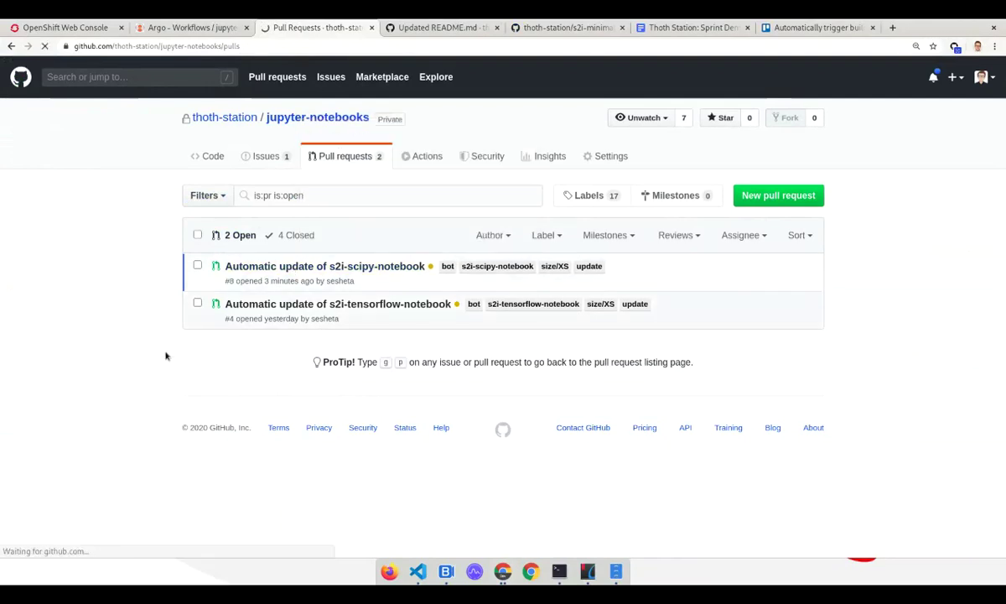
Review the pull request's conversation and check statuses, and open the details of the Builder / build check.
scroll(167, 356, "down", 3)
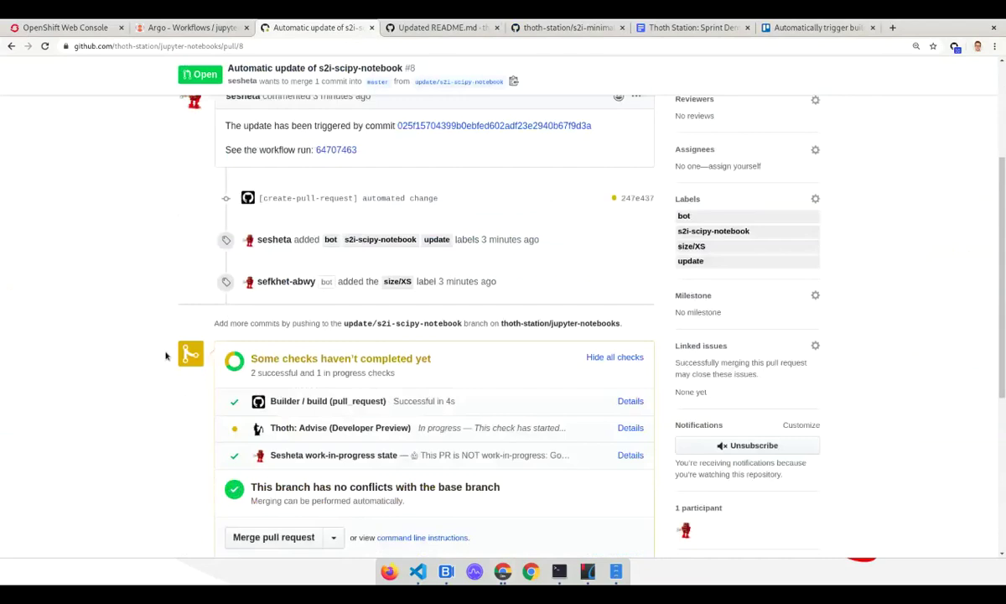
scroll(166, 357, "down", 1)
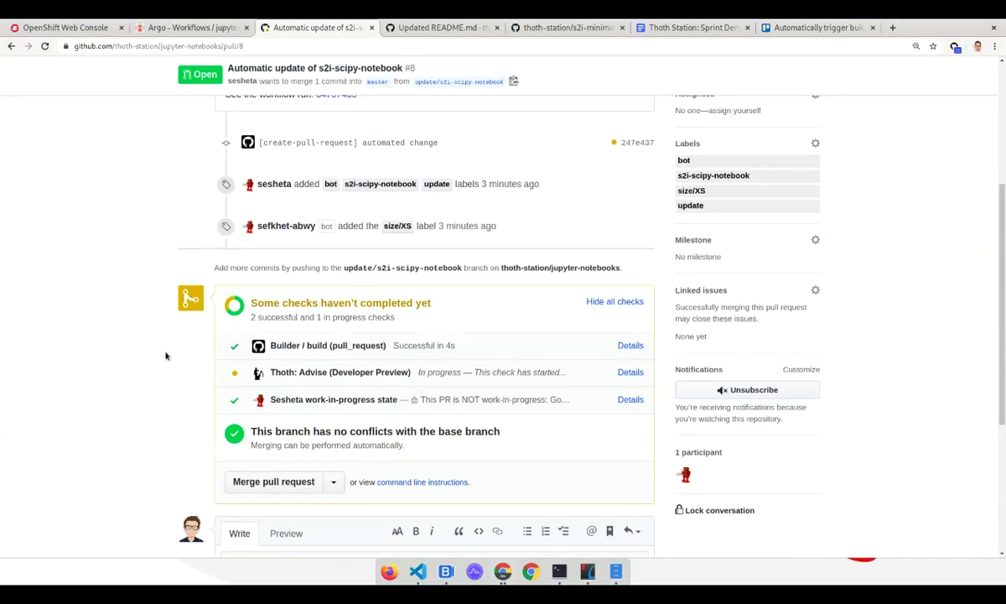
scroll(166, 355, "up", 3)
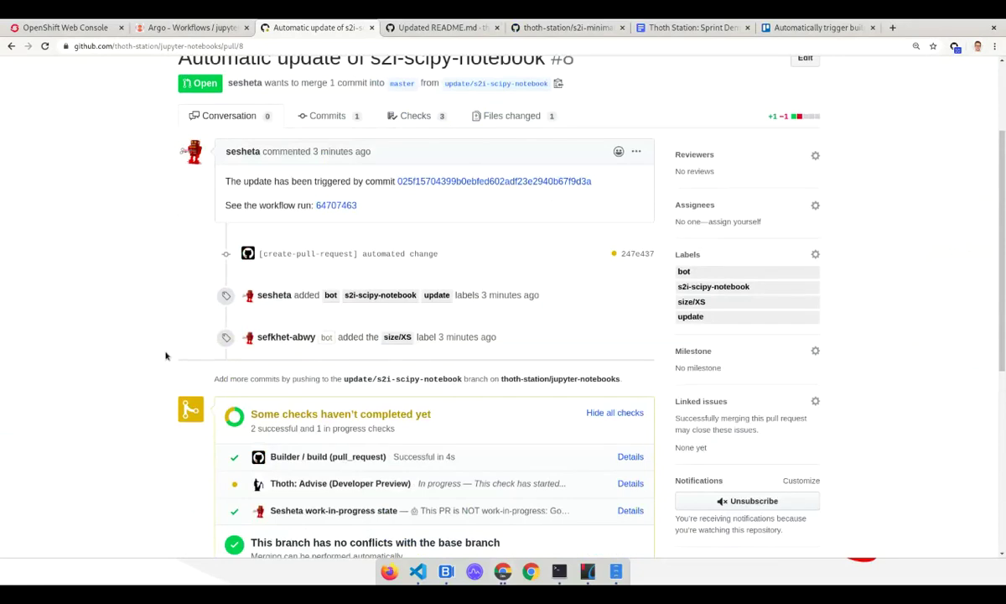
scroll(166, 356, "up", 1)
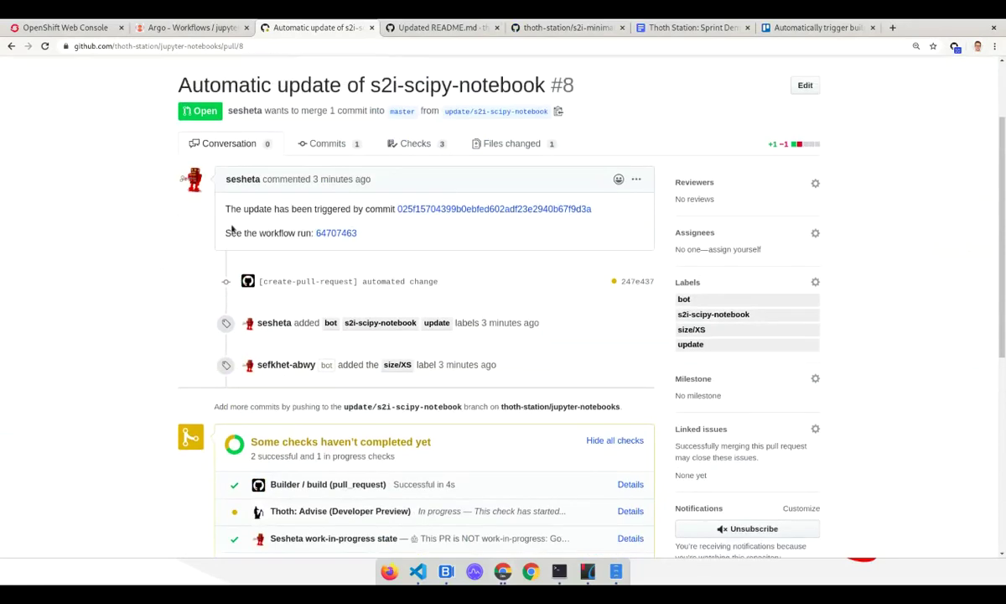
scroll(299, 205, "up", 1)
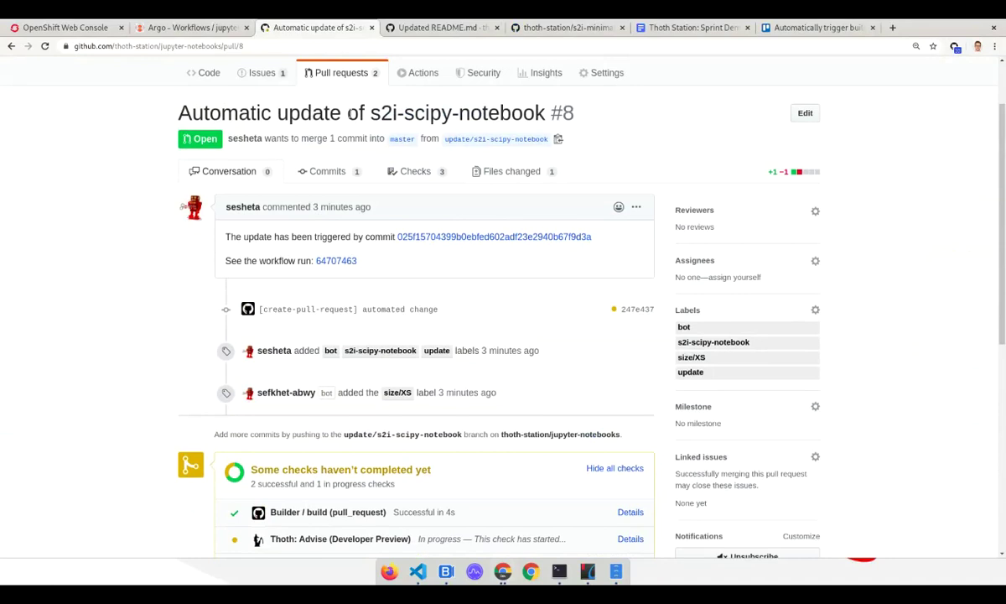
scroll(453, 243, "down", 4)
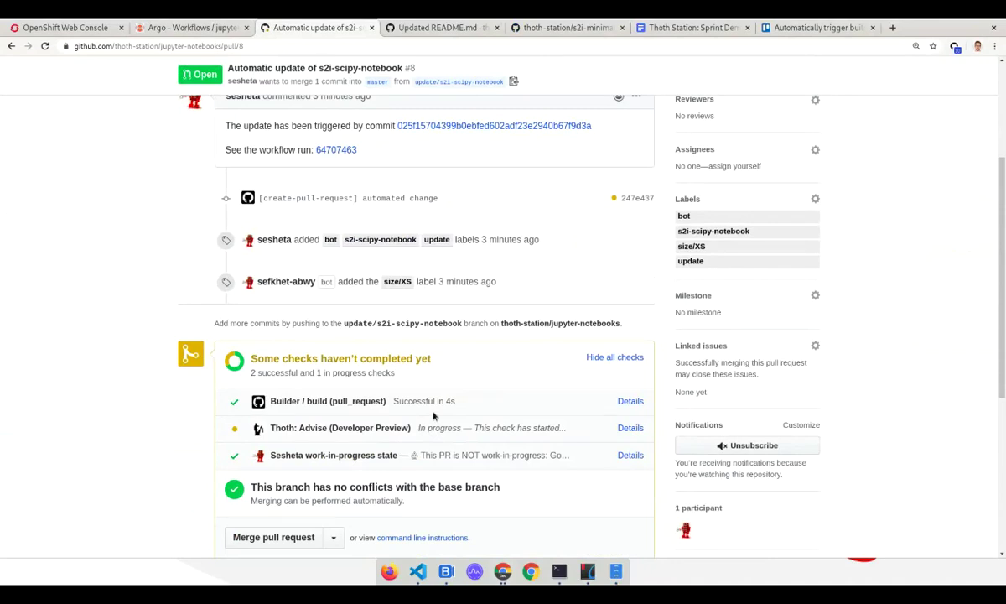
left_click(630, 400)
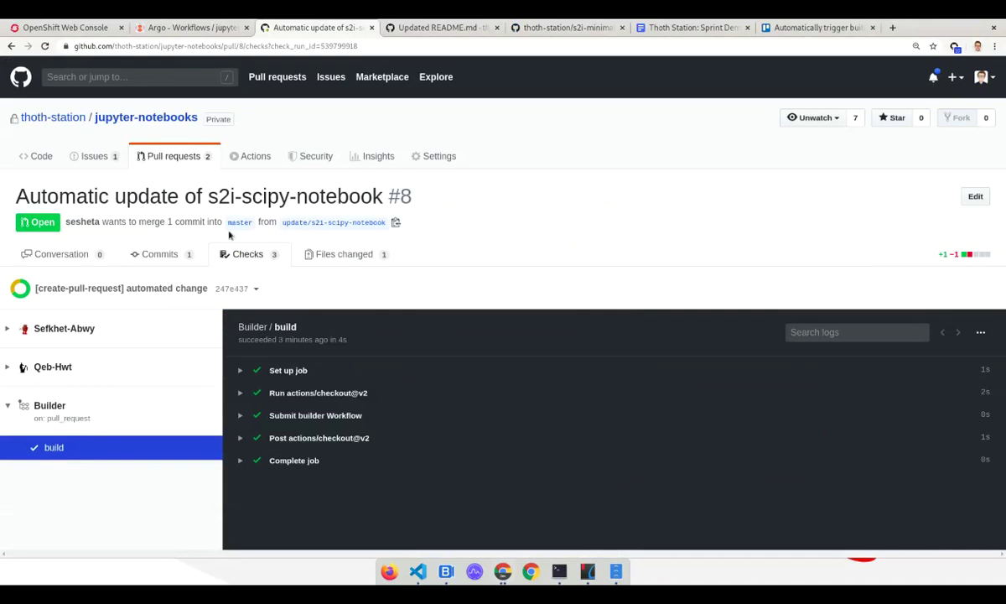
Open the workflow file of the latest Builder run, "Automatic update of s2i-scipy-notebook", from the repository's Actions.
left_click(255, 157)
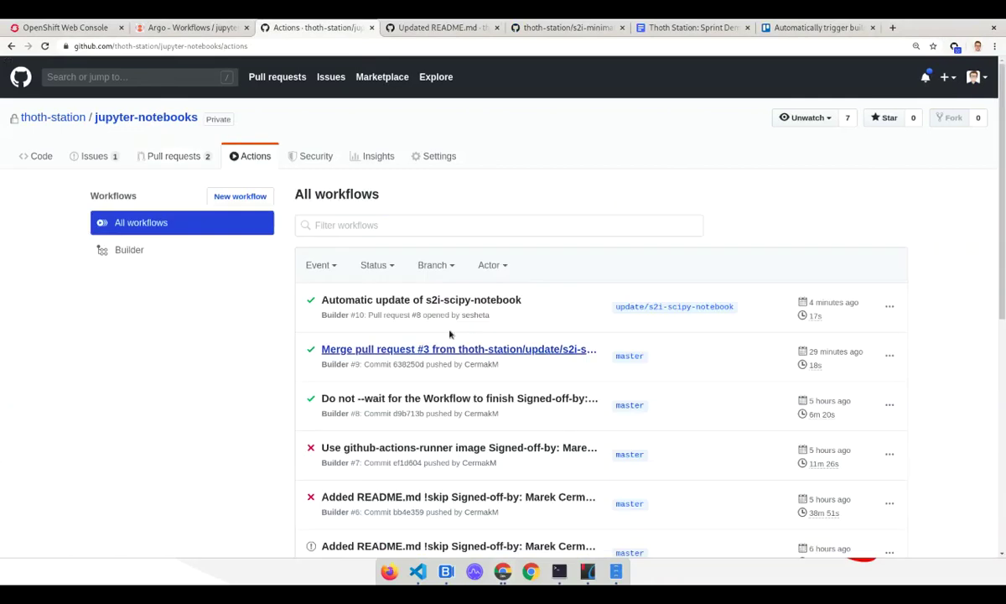
scroll(450, 334, "down", 1)
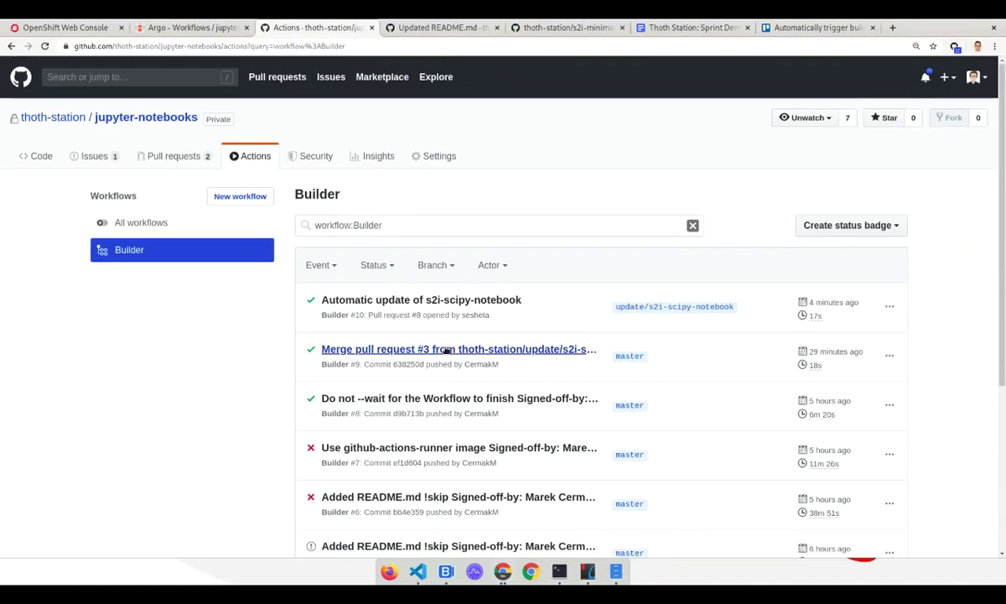
left_click(890, 308)
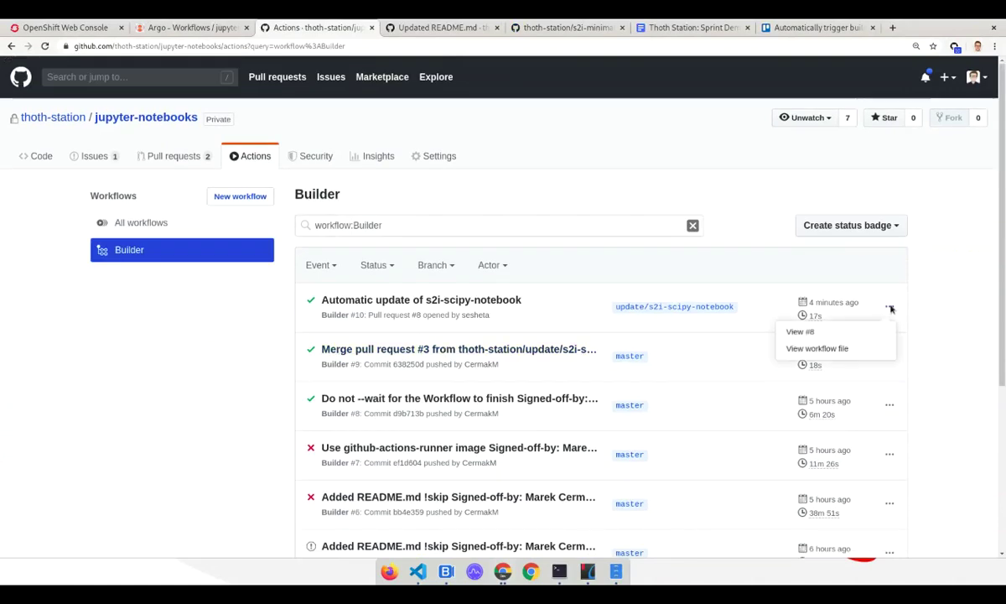
left_click(864, 349)
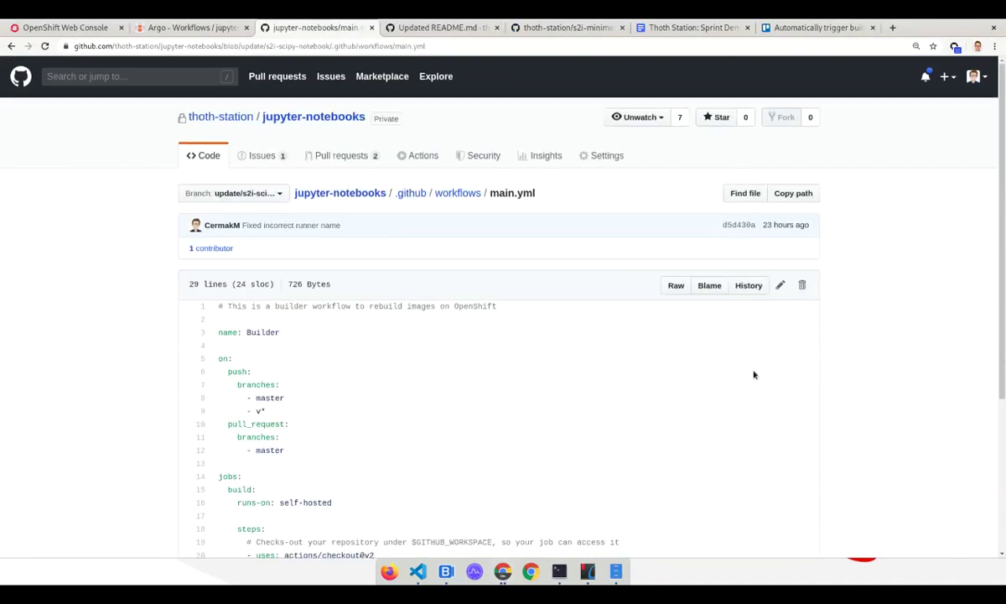
Examine the Builder workflow's triggers in main.yml and highlight the pull_request block for the master branch.
scroll(754, 375, "down", 1)
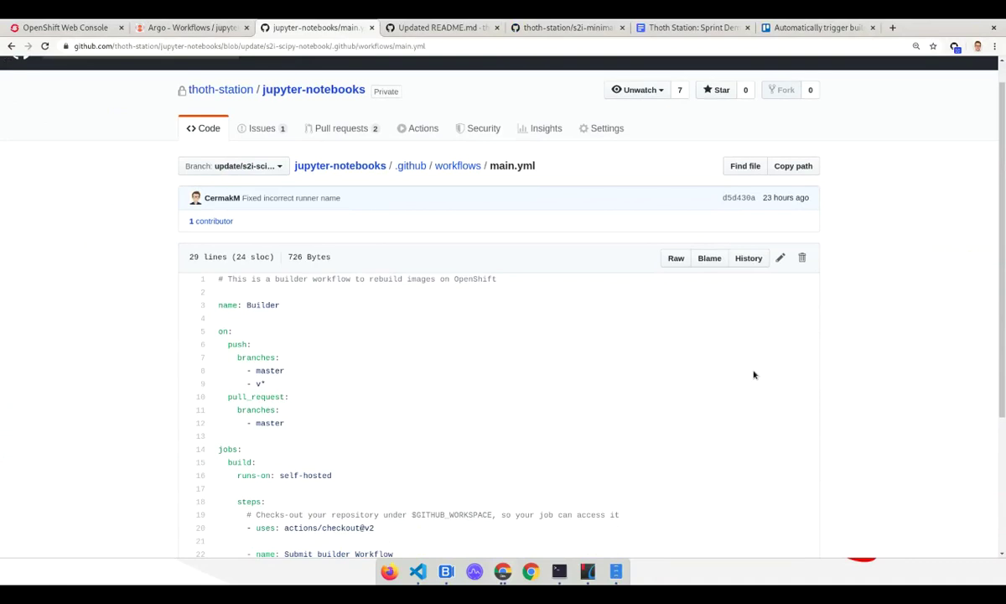
scroll(343, 421, "down", 1)
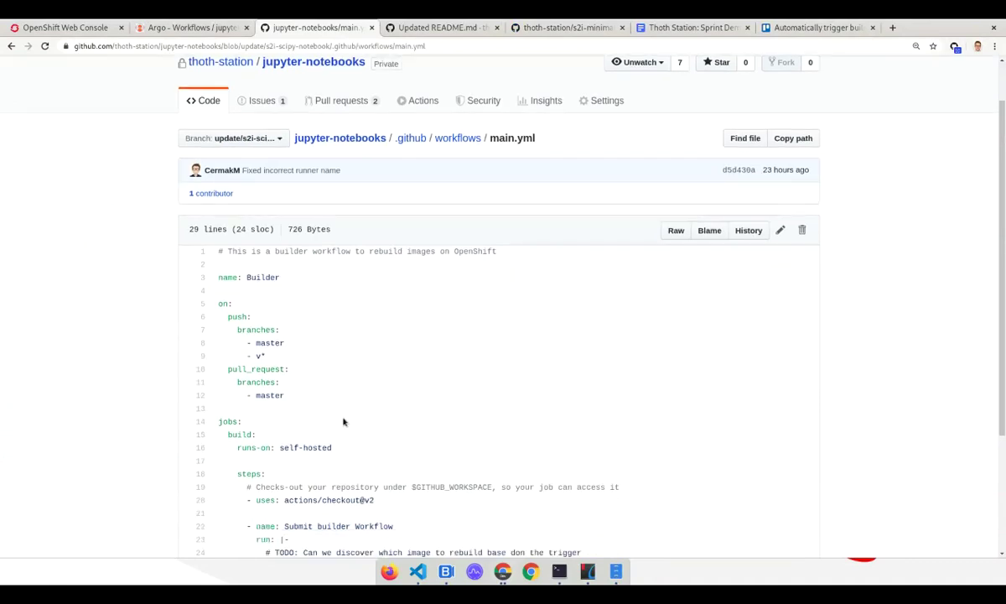
scroll(318, 416, "up", 1)
left_click_drag(282, 426, 183, 400)
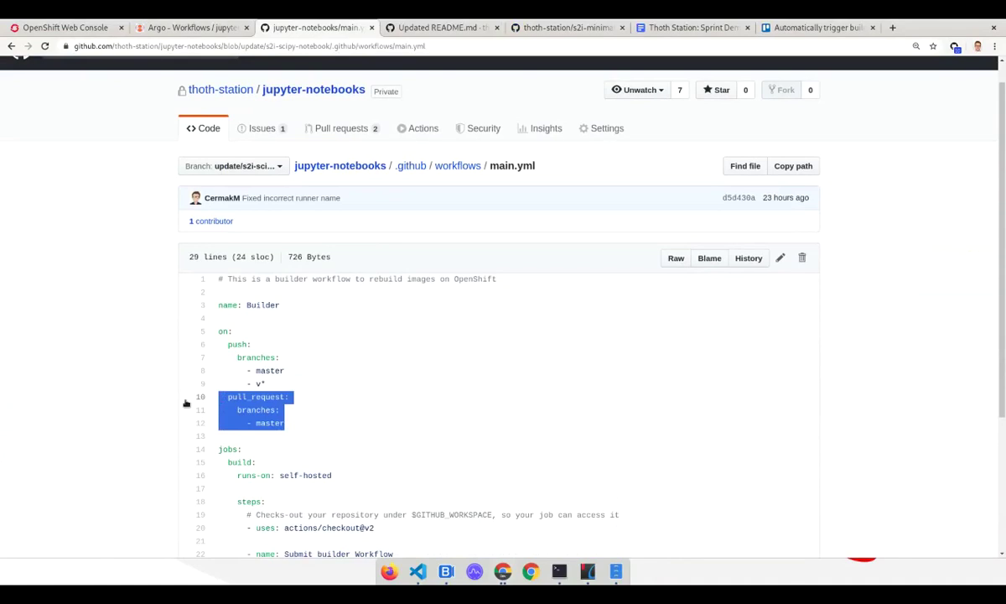
left_click(286, 427)
left_click_drag(286, 427, 198, 398)
left_click(234, 398)
double_click(243, 397)
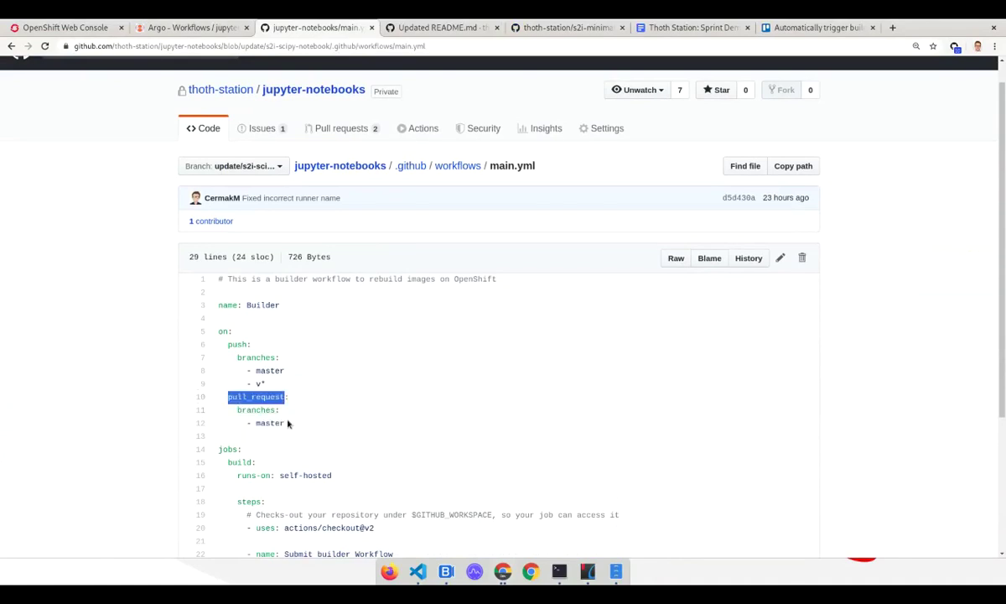
left_click_drag(287, 423, 204, 394)
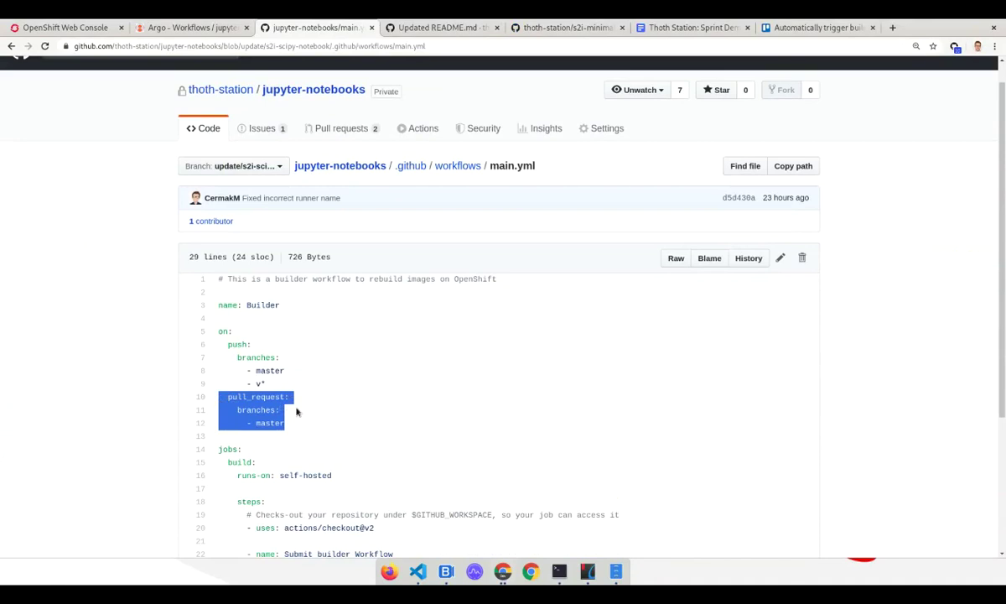
left_click(286, 431)
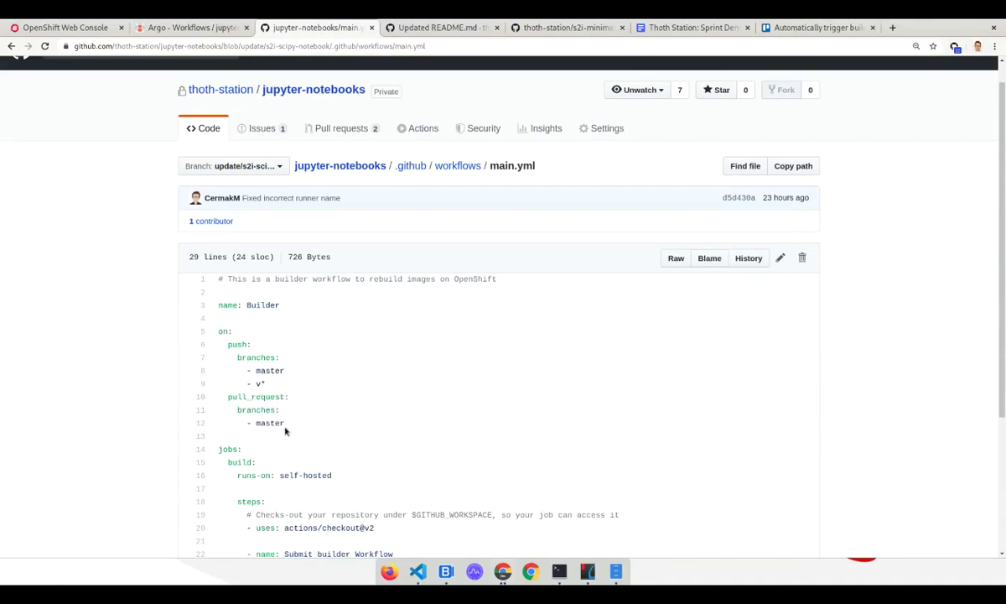
left_click_drag(285, 431, 204, 396)
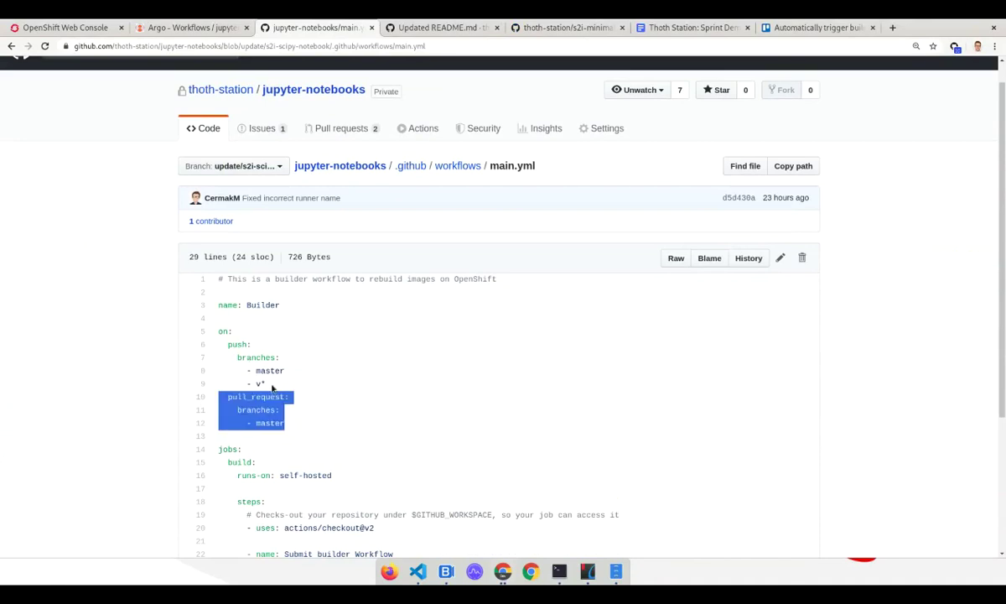
Highlight the push trigger block for the master and v* branches in main.yml, and clear the highlight.
left_click_drag(272, 387, 213, 348)
left_click(281, 395)
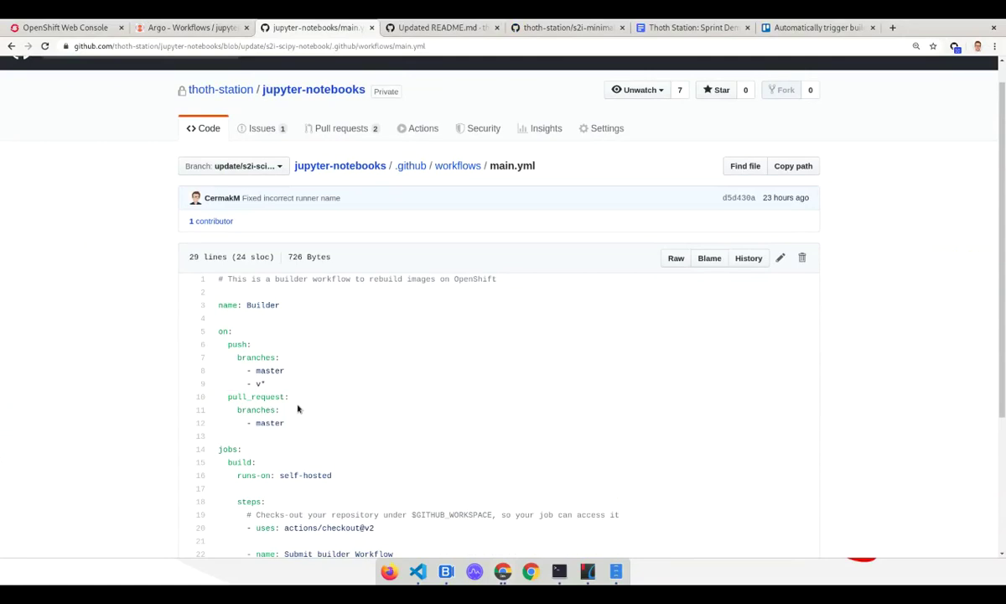
scroll(297, 409, "up", 1)
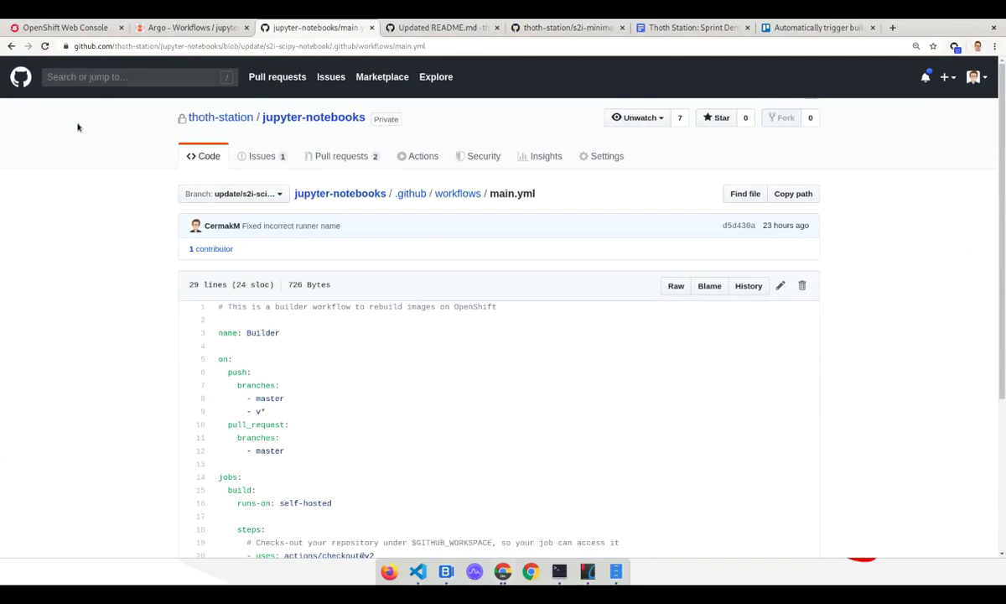
Switch to the OpenShift Web Console and locate the jupyter-notebooks-github-actions-runner deployment in the project overview.
left_click(73, 28)
scroll(258, 269, "up", 10)
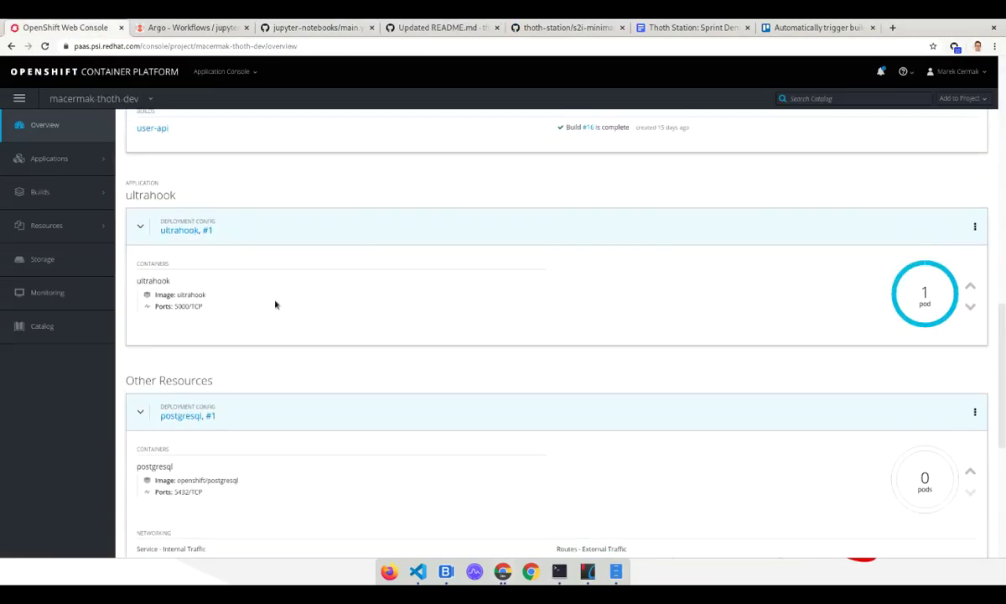
scroll(234, 269, "up", 5)
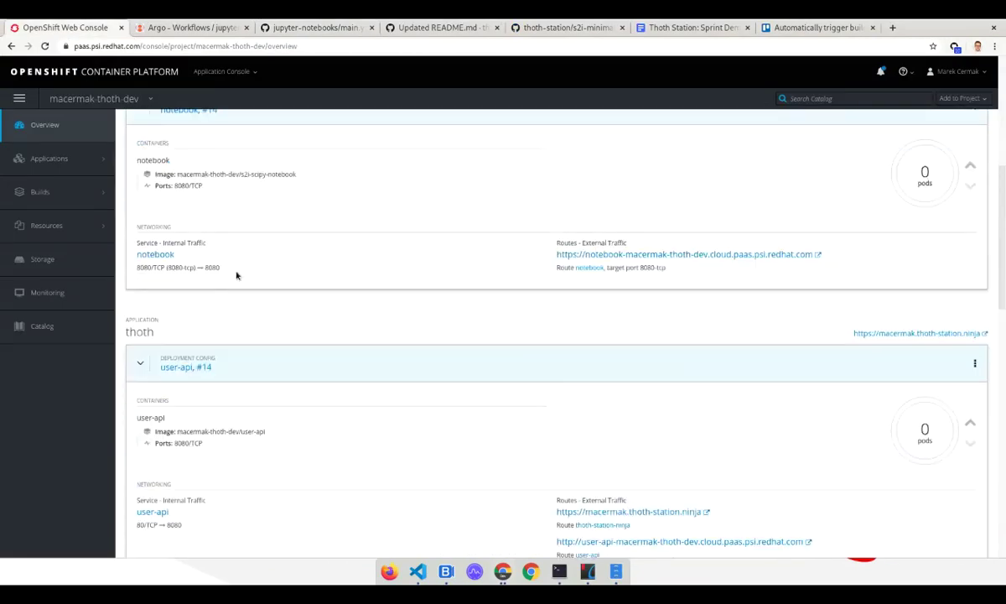
scroll(241, 284, "up", 2)
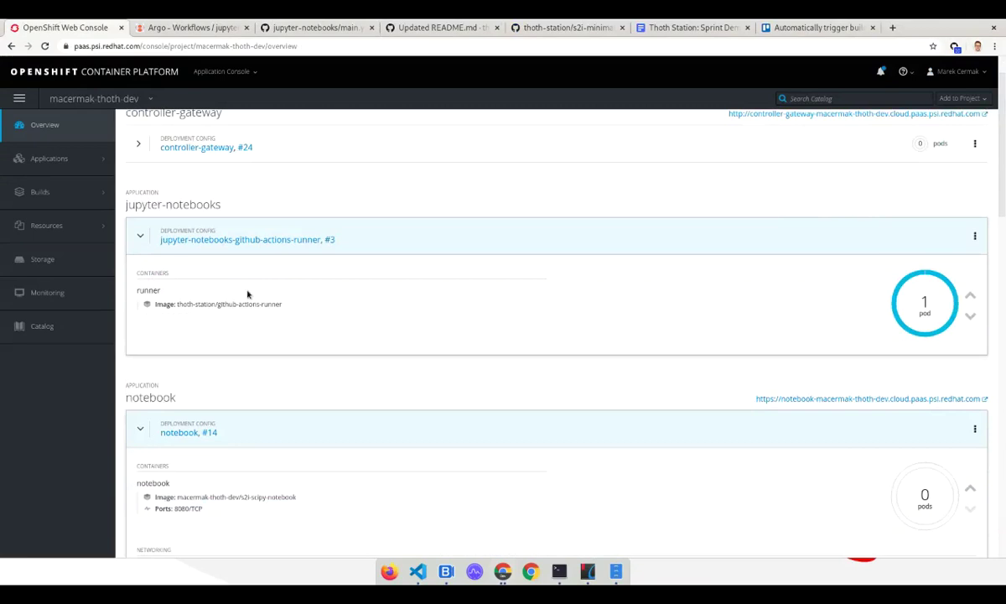
scroll(248, 294, "up", 2)
Return to main.yml on GitHub and highlight the build job's self-hosted runner setting.
left_click(290, 28)
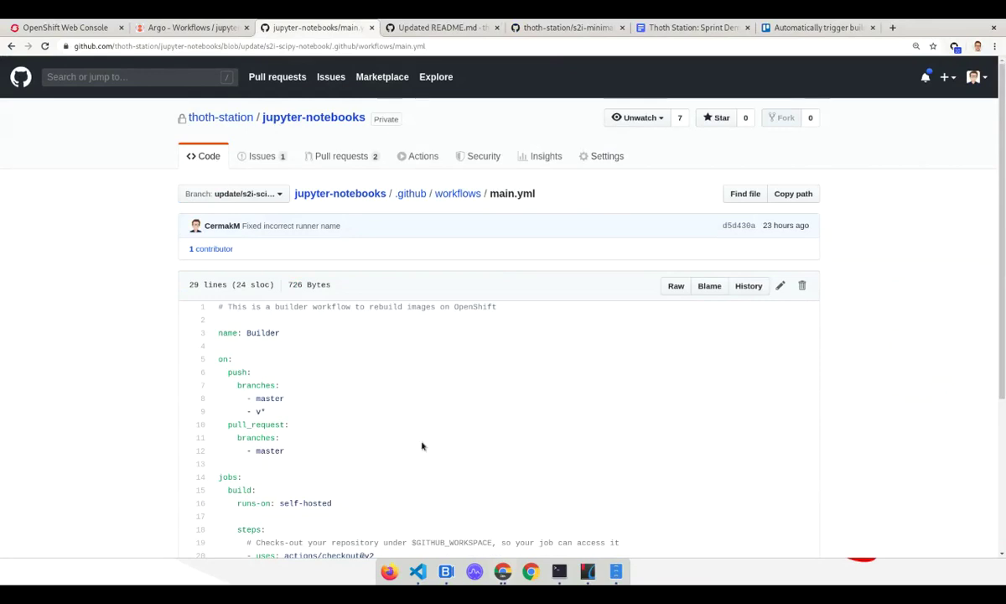
scroll(422, 446, "down", 2)
left_click_drag(276, 419, 334, 420)
left_click(285, 419)
left_click(371, 402)
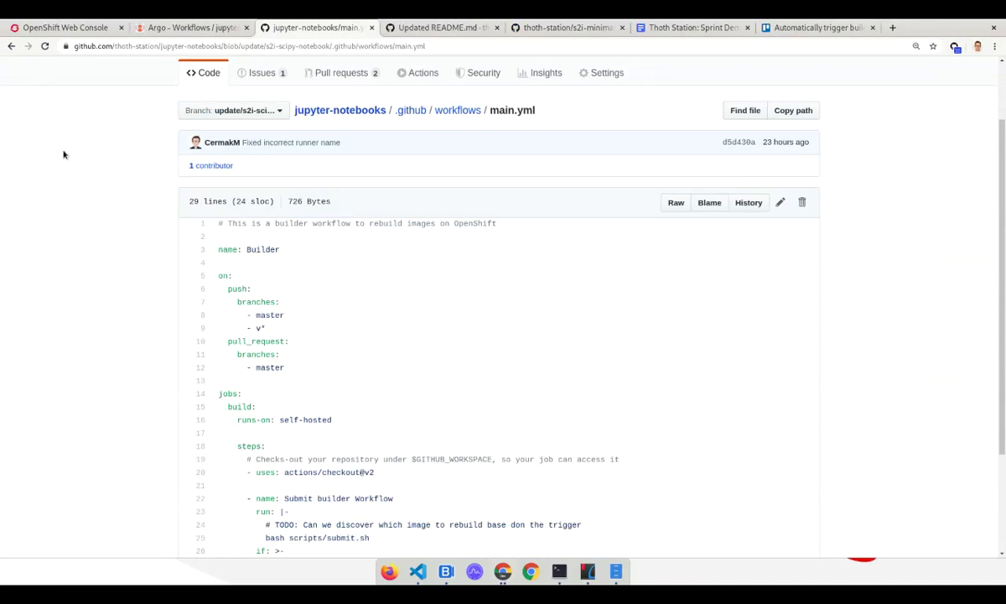
Open the root of the jupyter-notebooks repository on the update/s2i-scipy-notebook branch and look through its files.
scroll(69, 240, "up", 2)
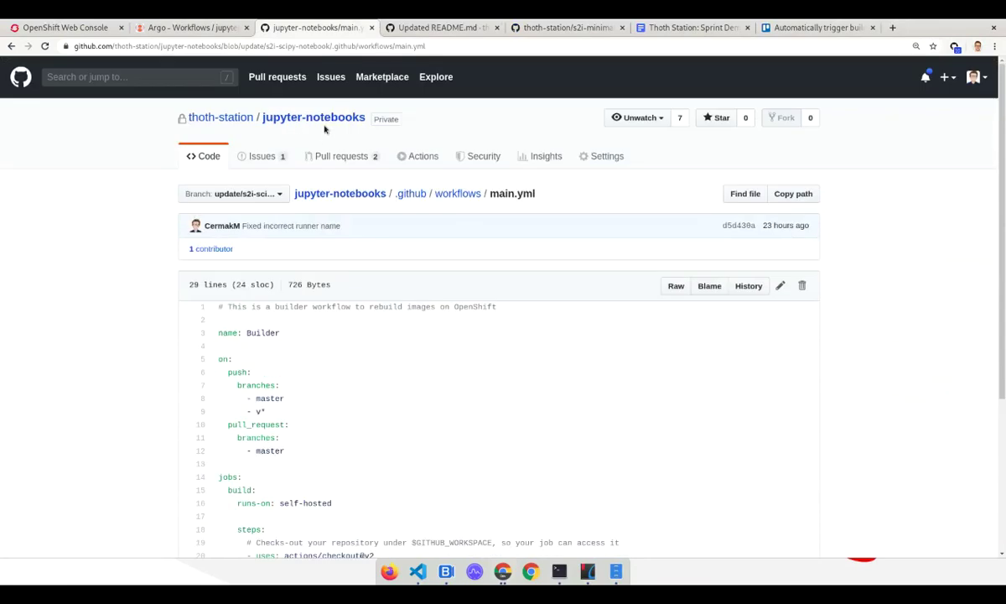
left_click(358, 195)
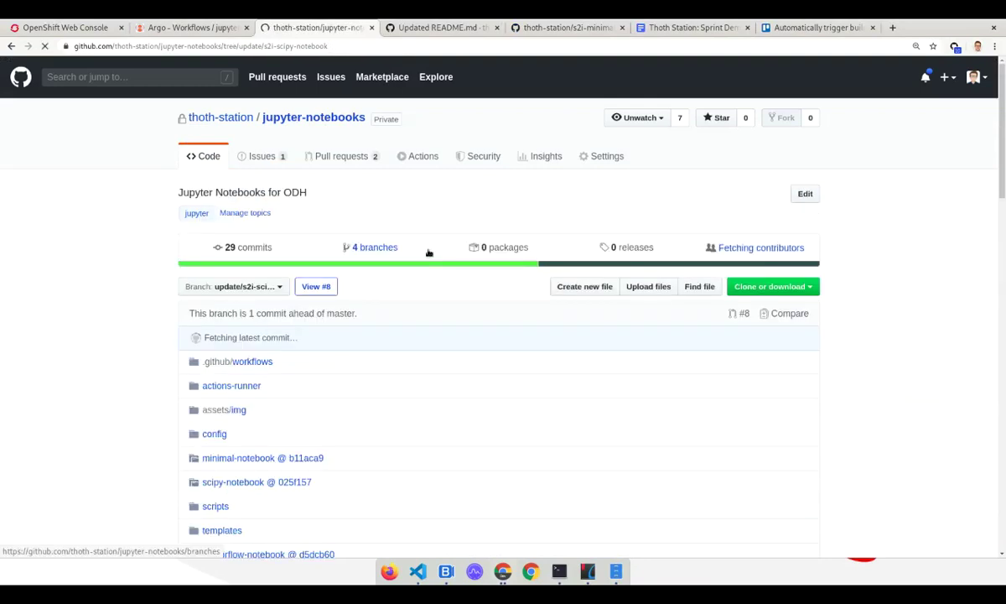
scroll(286, 274, "down", 3)
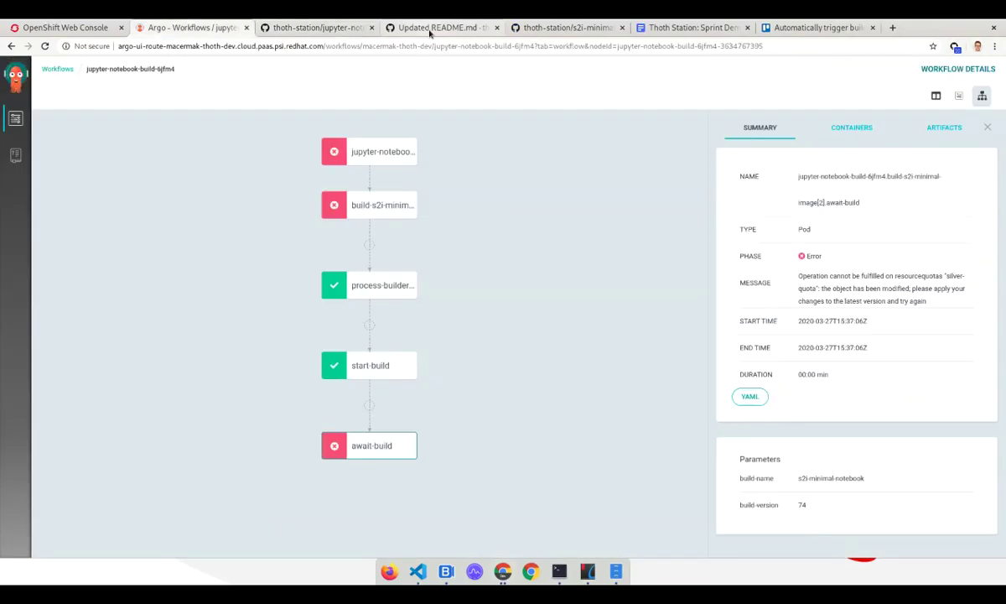
Glance at the s2i-scipy-notebook Trigger run, and open the project's Pods list in the OpenShift Web Console.
left_click(430, 27)
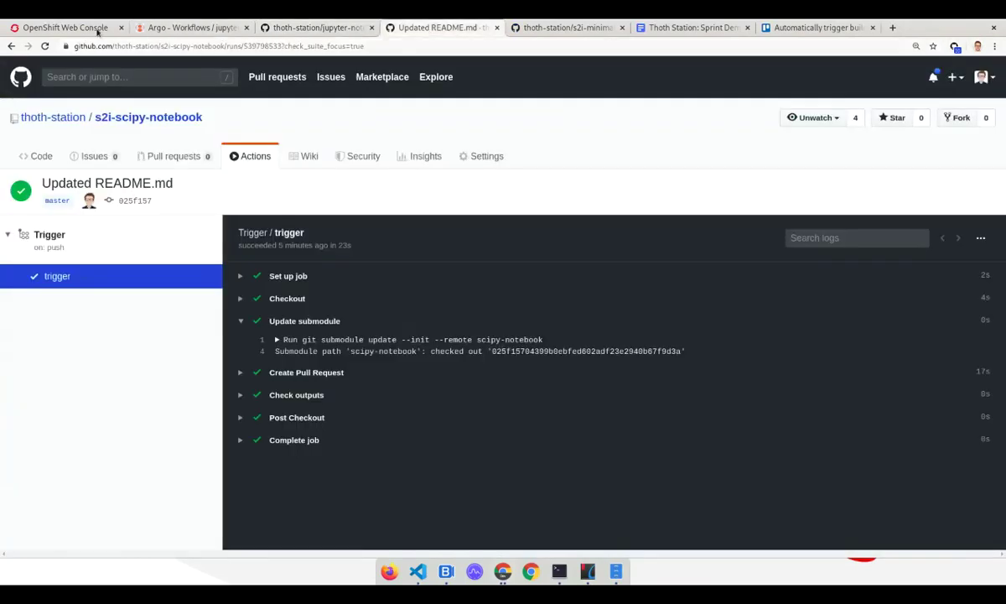
key("ctrl+1")
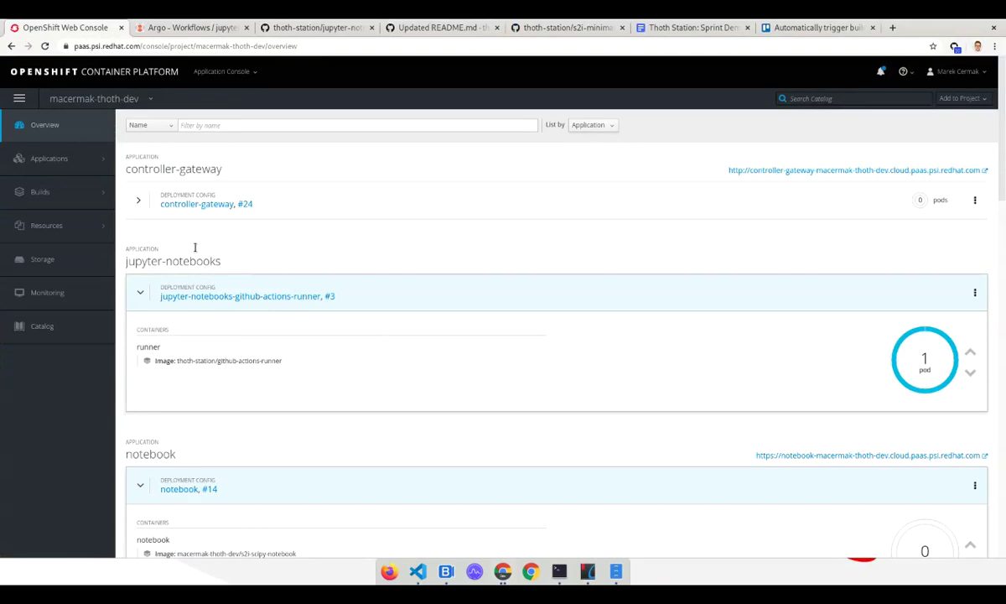
mouse_move(49, 159)
left_click(159, 180)
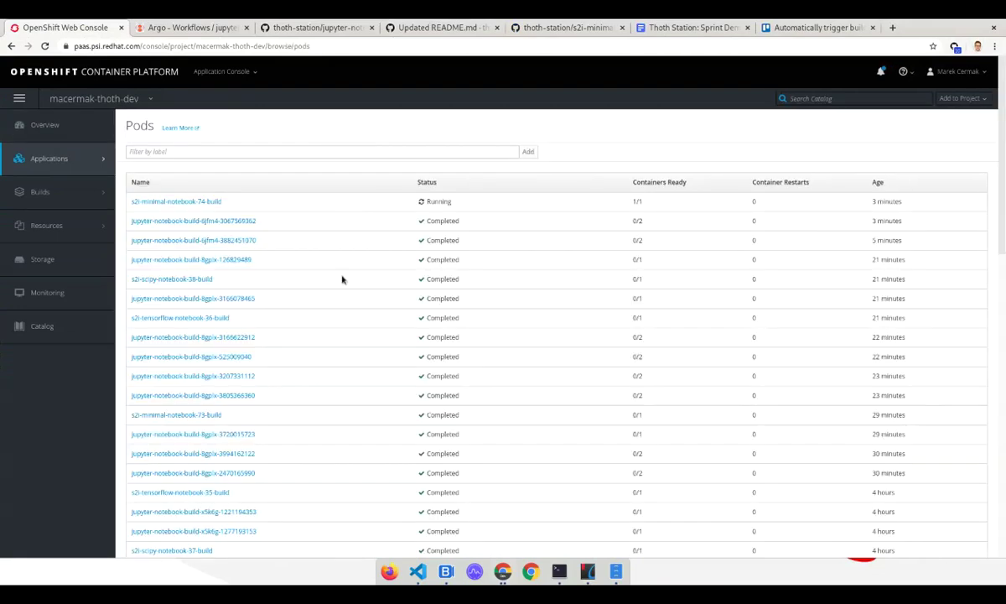
Examine the names, statuses and ages of the notebook build pods in the Pods list.
scroll(342, 280, "down", 2)
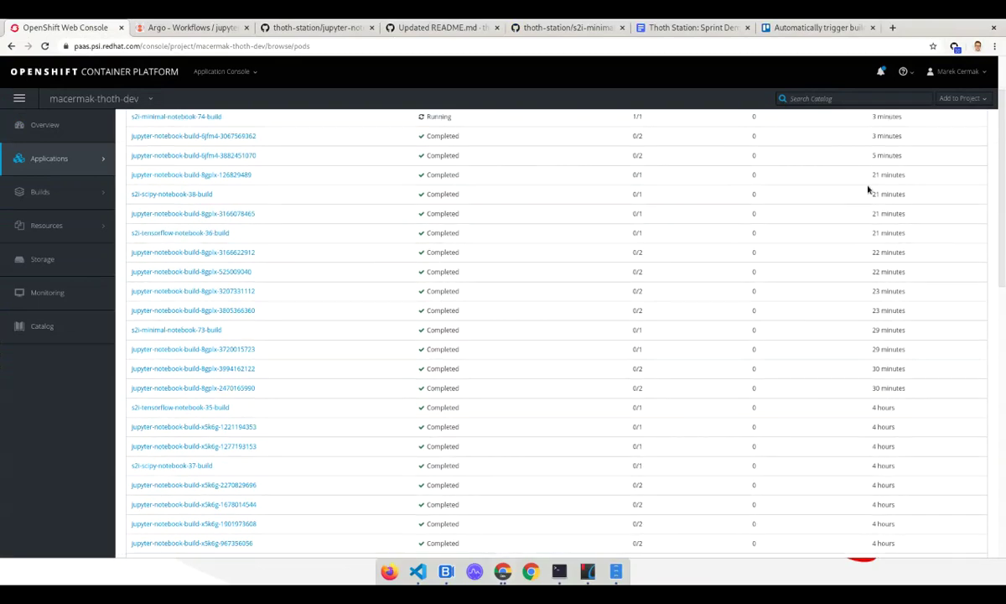
scroll(869, 190, "down", 1)
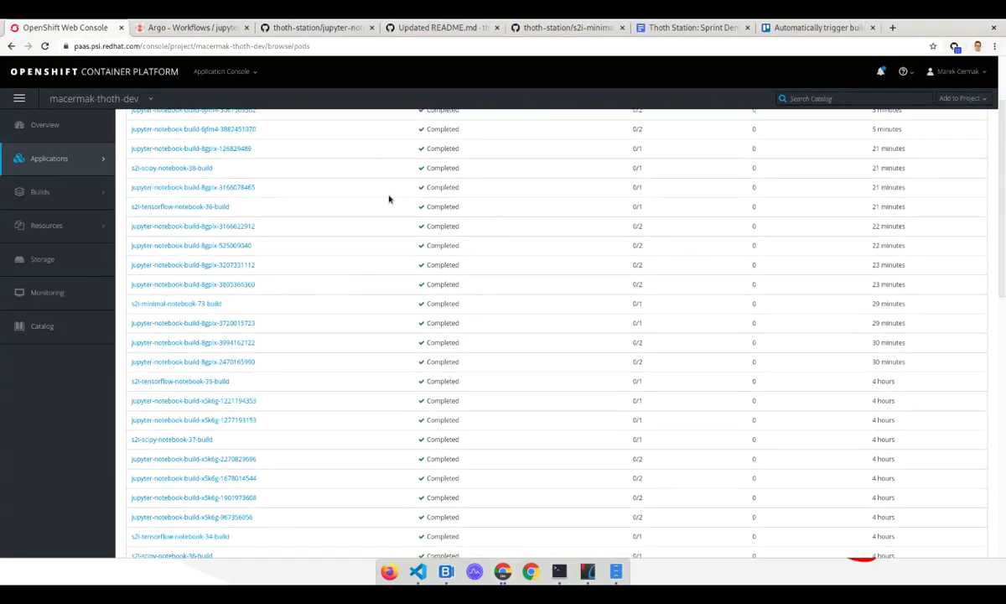
scroll(411, 228, "down", 6)
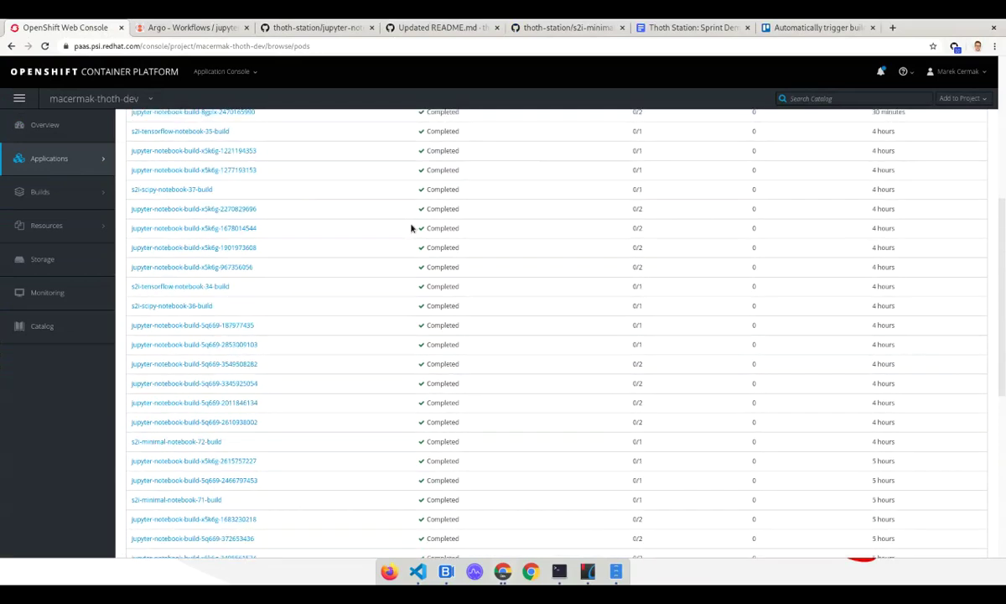
scroll(413, 239, "up", 6)
scroll(415, 262, "up", 3)
scroll(415, 263, "down", 1)
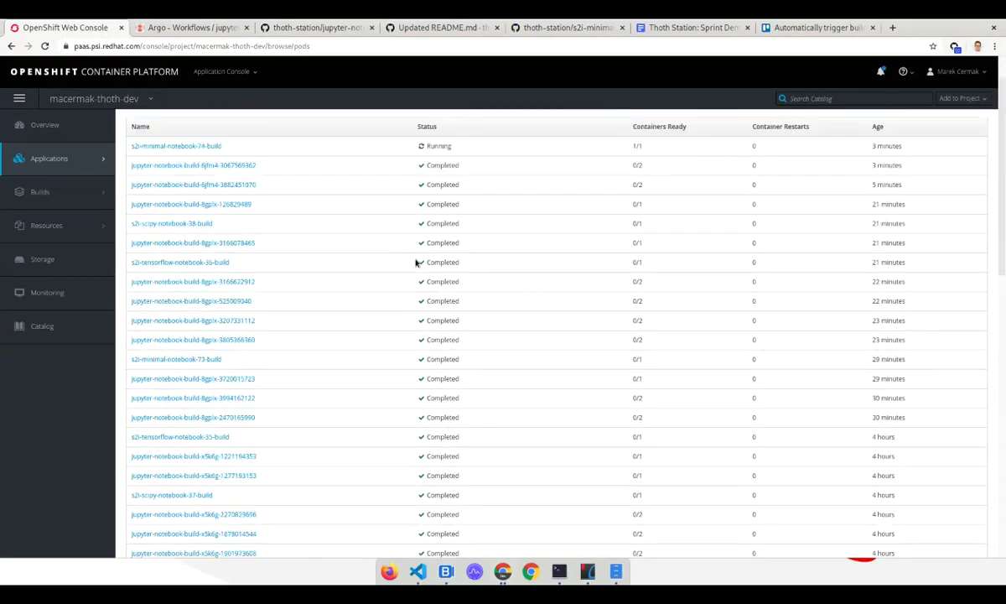
scroll(415, 263, "down", 1)
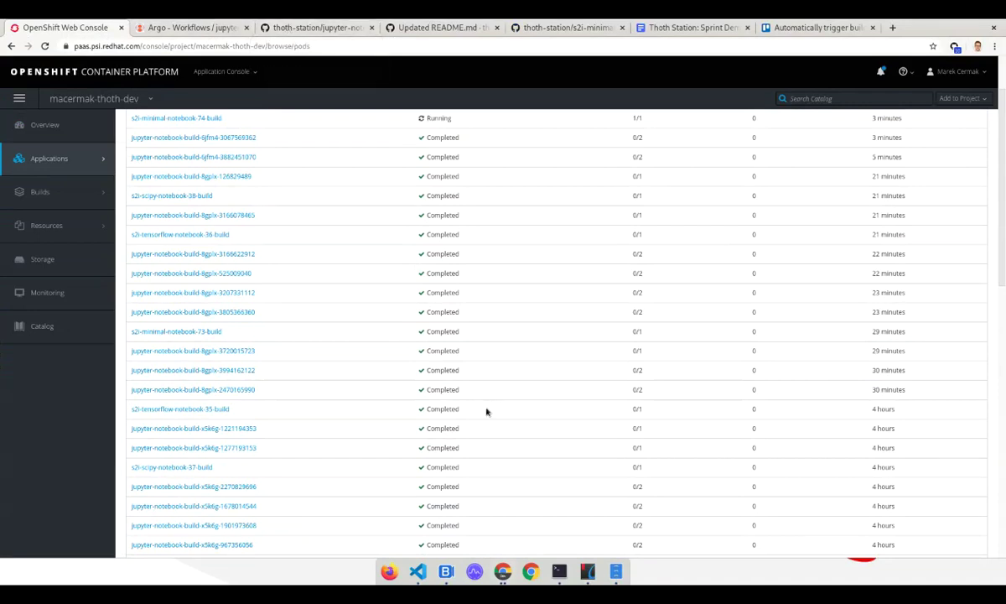
scroll(487, 411, "up", 1)
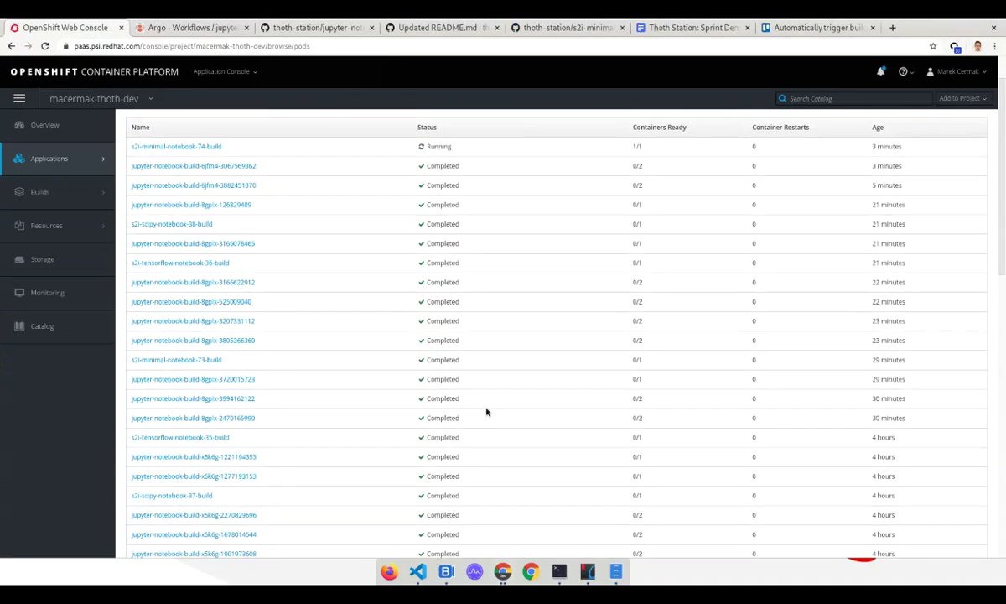
scroll(486, 411, "up", 1)
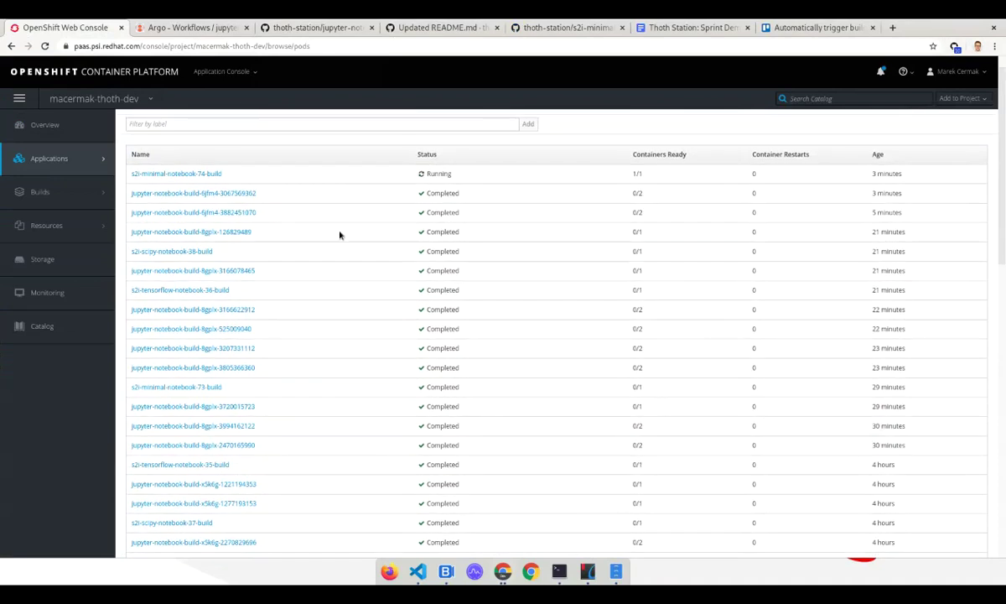
scroll(341, 248, "up", 1)
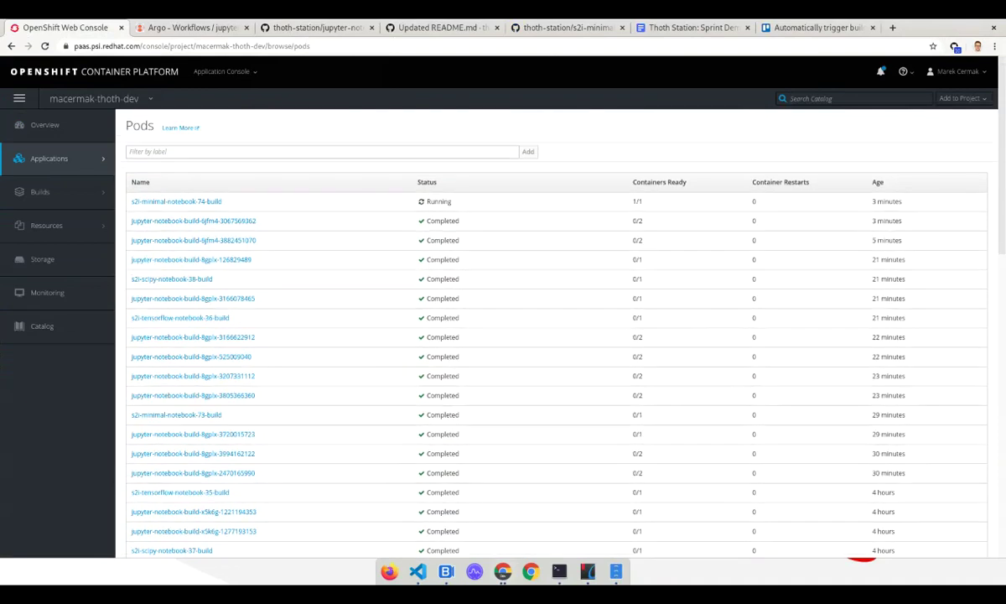